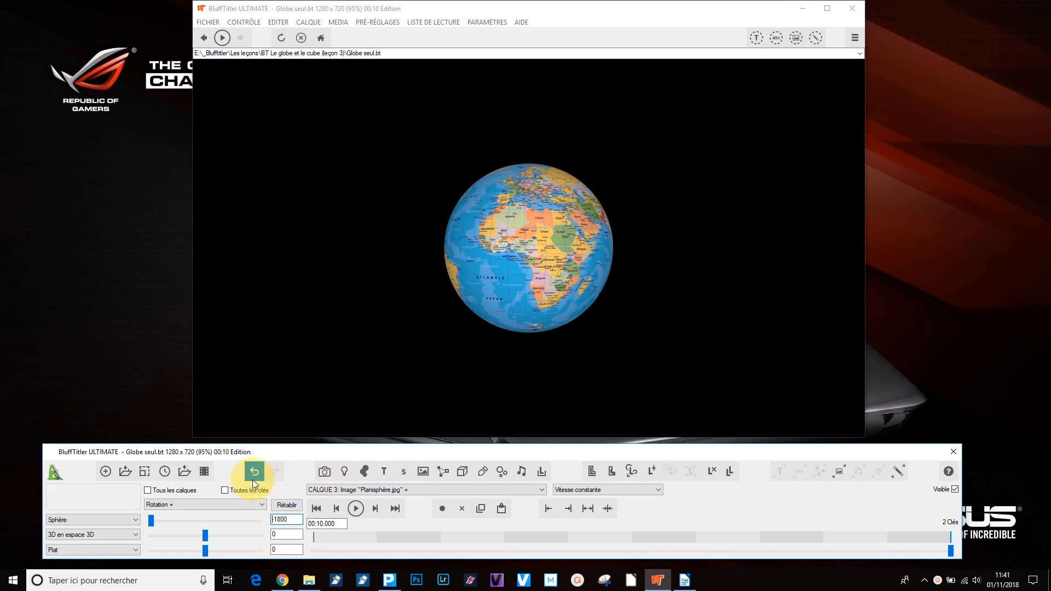
# - Start a new show and delete its default text layer
pyautogui.click(105, 474)
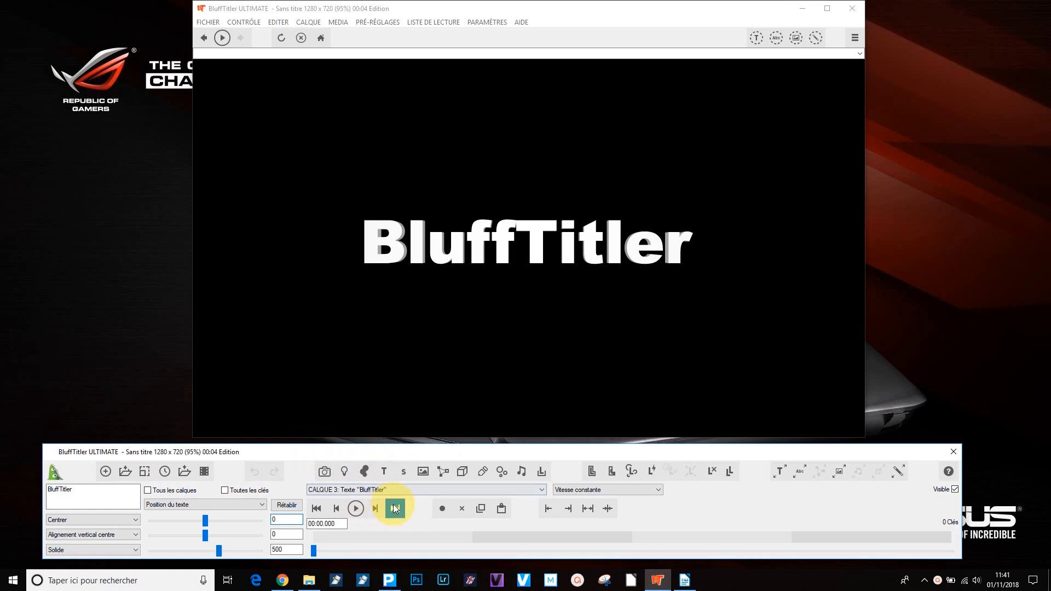
pyautogui.click(713, 476)
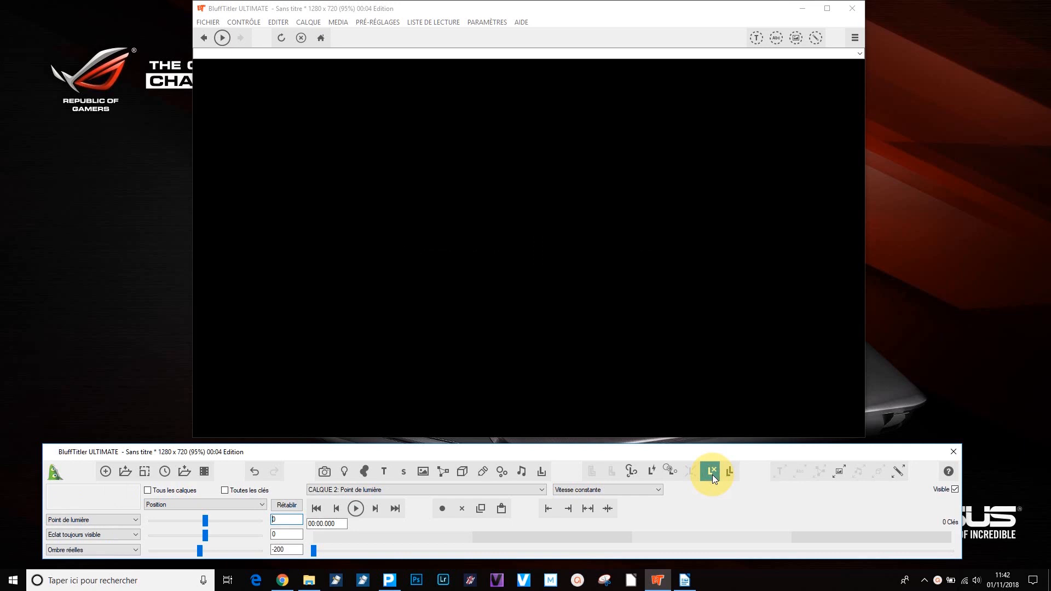
# - Add the picture "Cube pour Blufftitler.png" as an image layer and change its shape to Cube
pyautogui.click(422, 473)
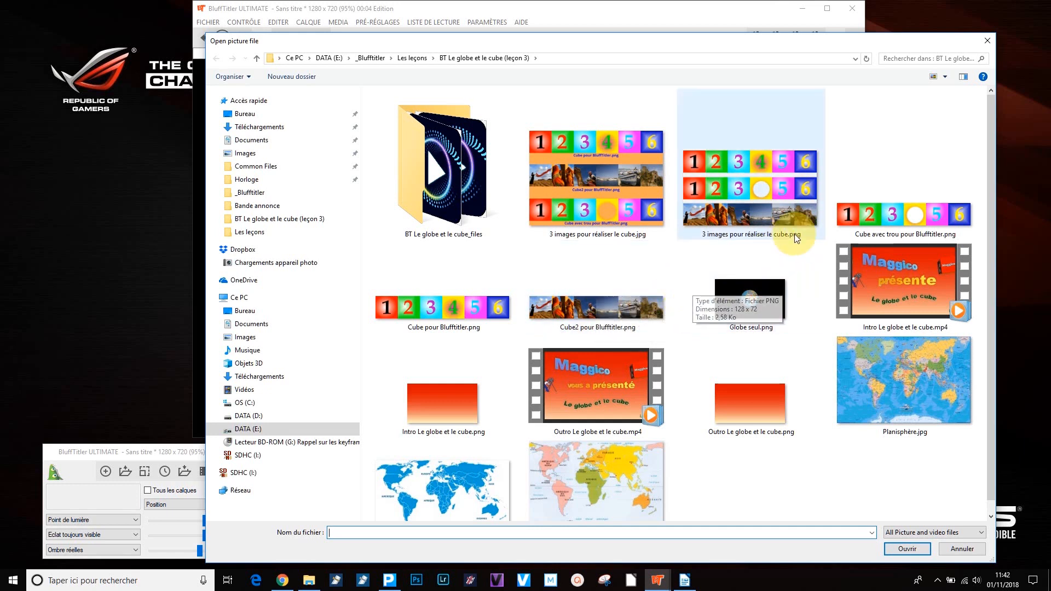
pyautogui.click(465, 310)
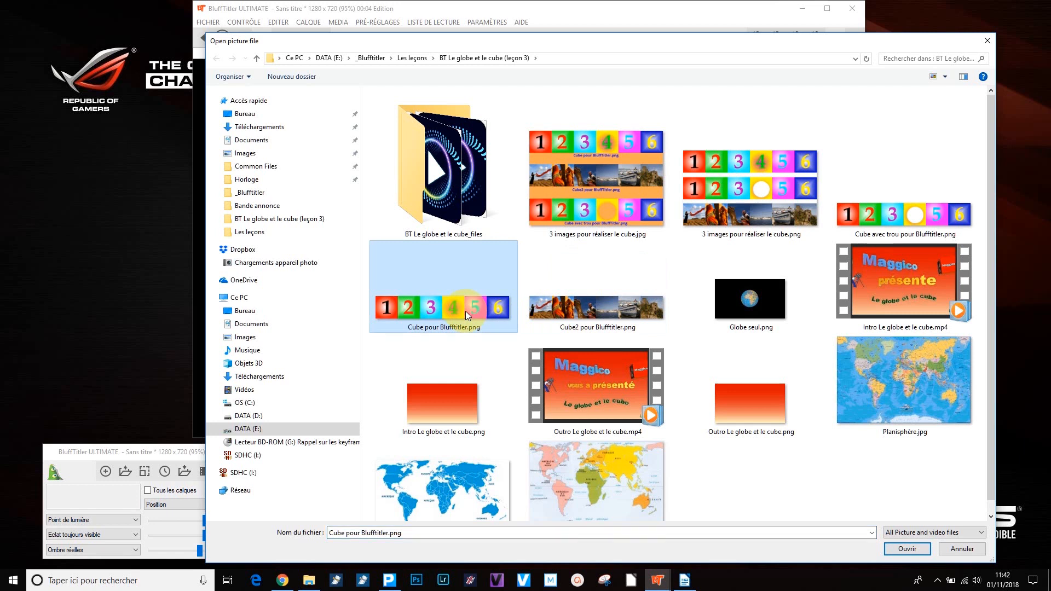
pyautogui.click(902, 549)
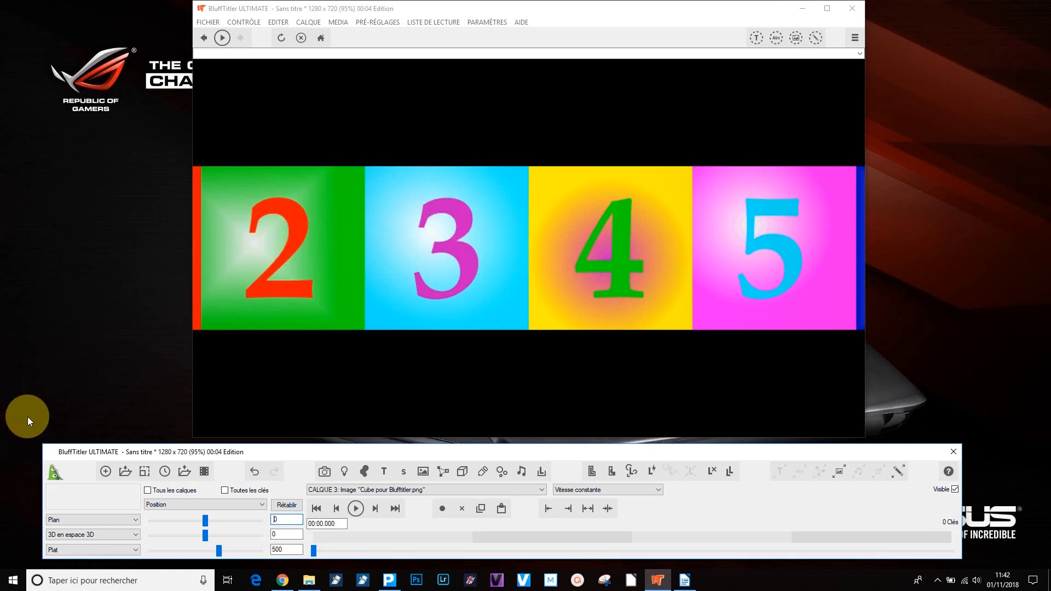
pyautogui.click(86, 520)
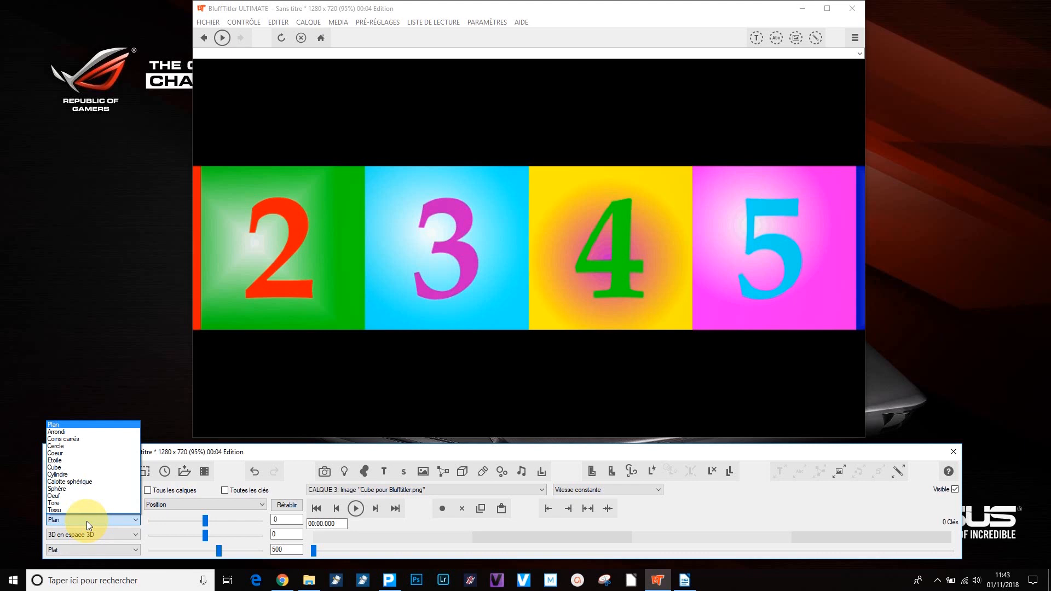
pyautogui.click(71, 468)
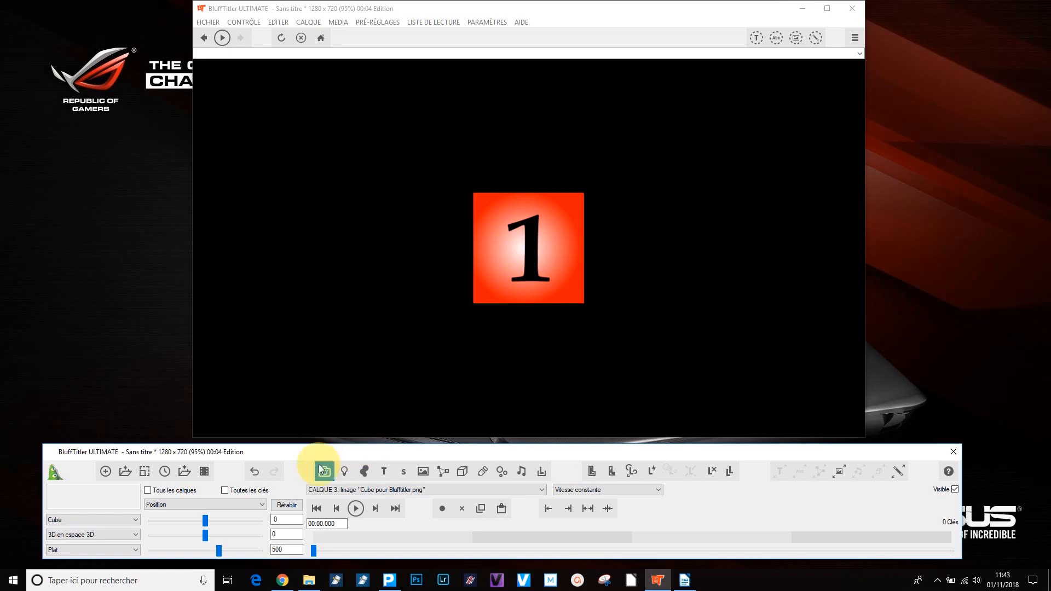
# - Try out the cube's Rotation property on its first two axes and reset the rotation to 0
pyautogui.click(244, 504)
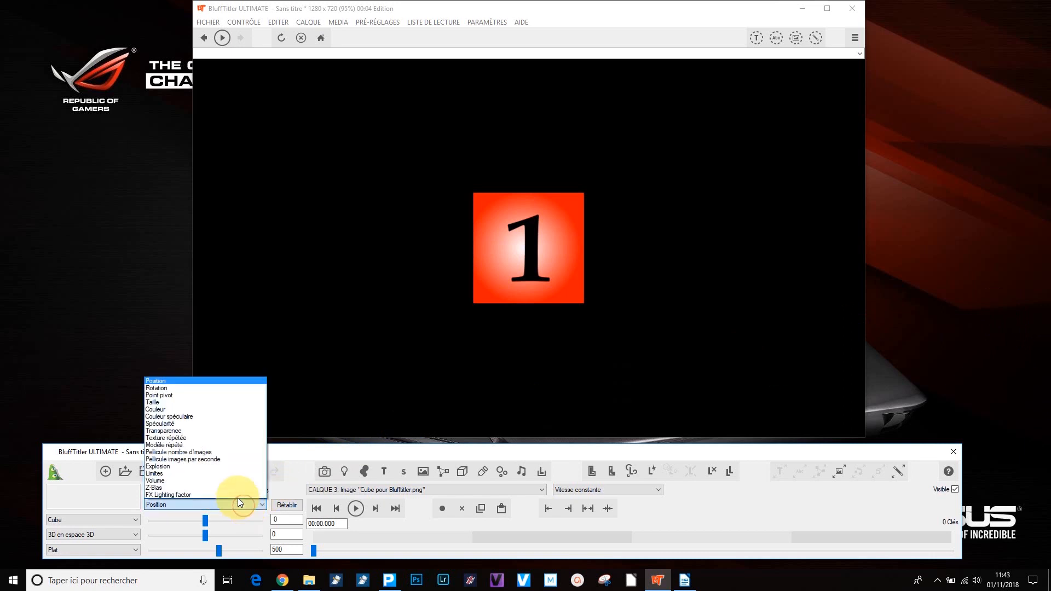
pyautogui.click(174, 389)
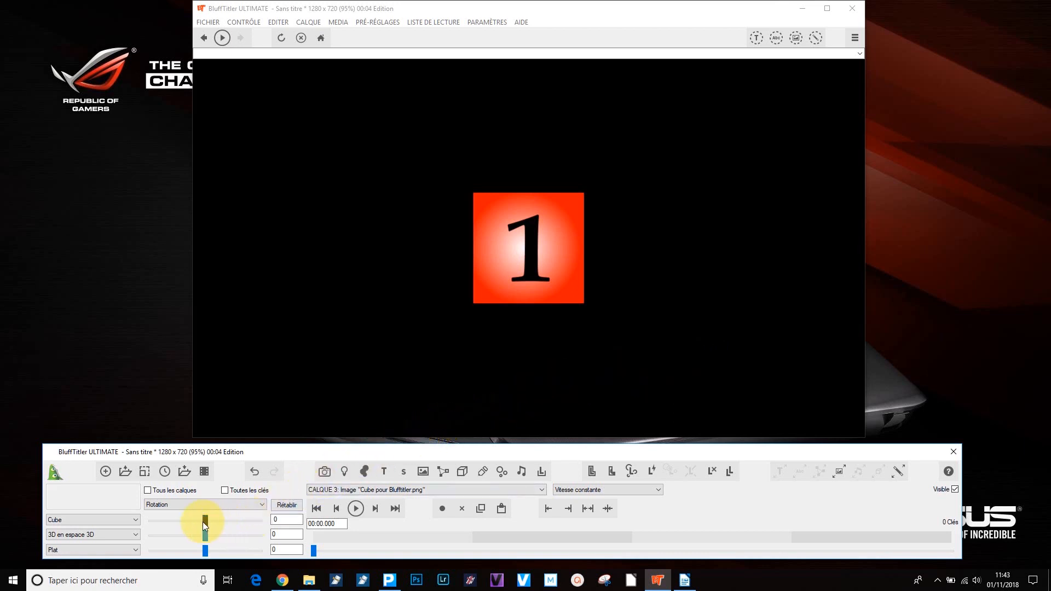
pyautogui.moveTo(203, 521); pyautogui.dragTo(209, 533)
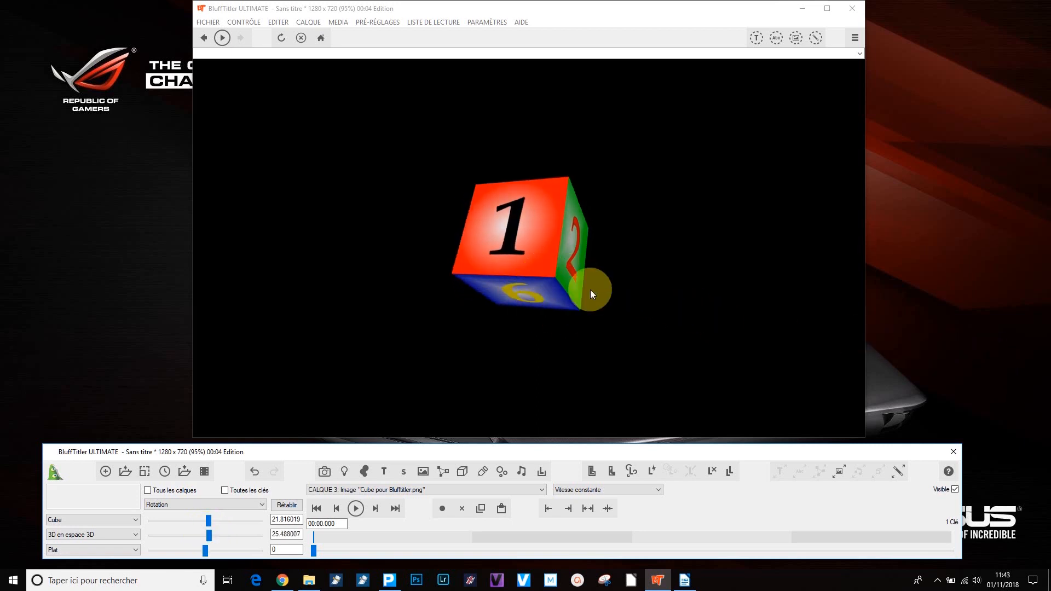
pyautogui.click(254, 471)
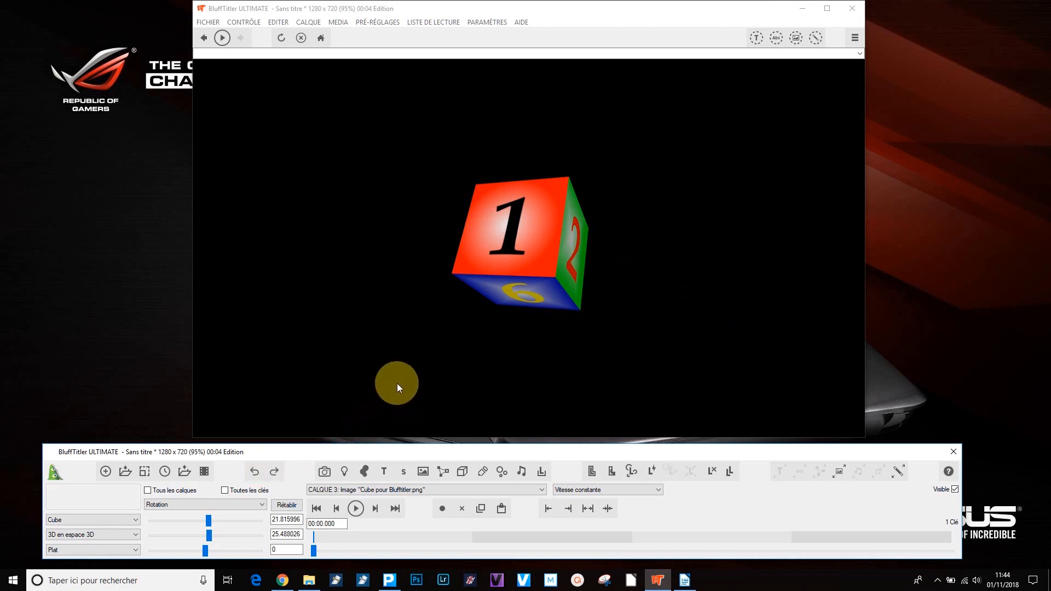
pyautogui.click(287, 504)
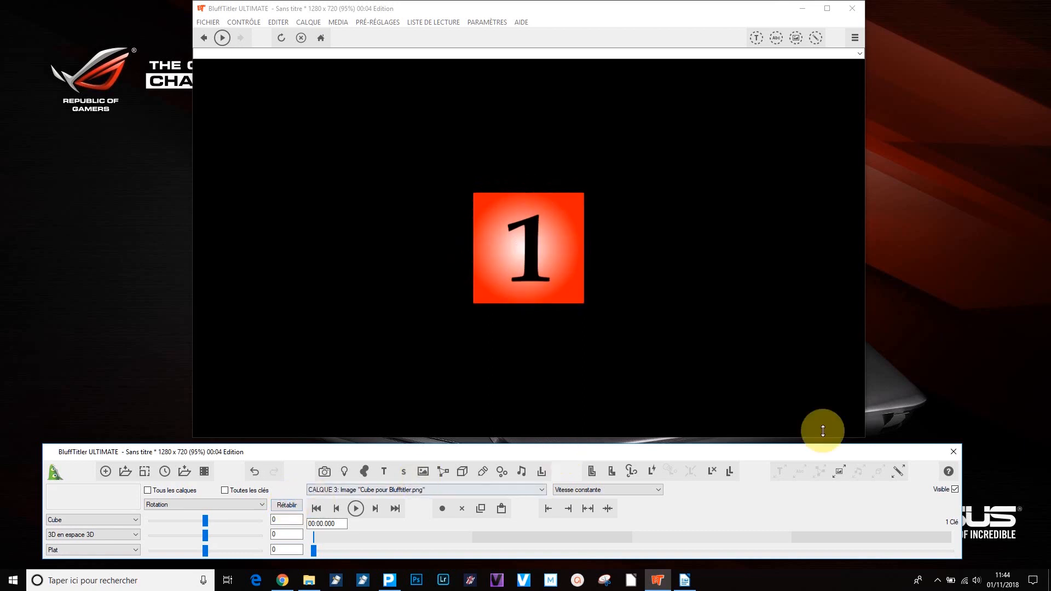
# - Stretch the show's total duration to 10 seconds
pyautogui.click(167, 474)
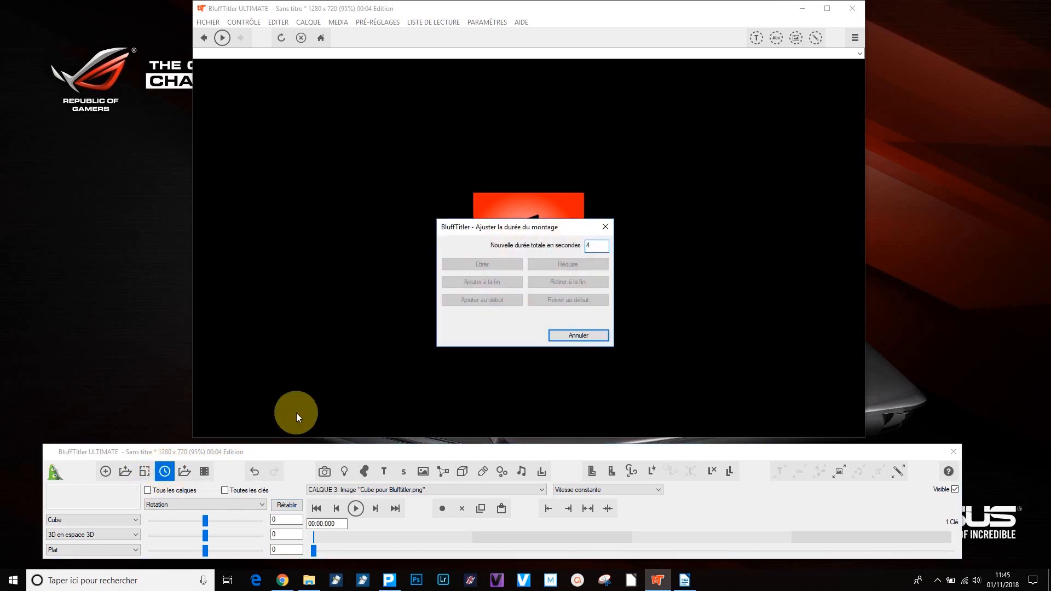
pyautogui.doubleClick(591, 246)
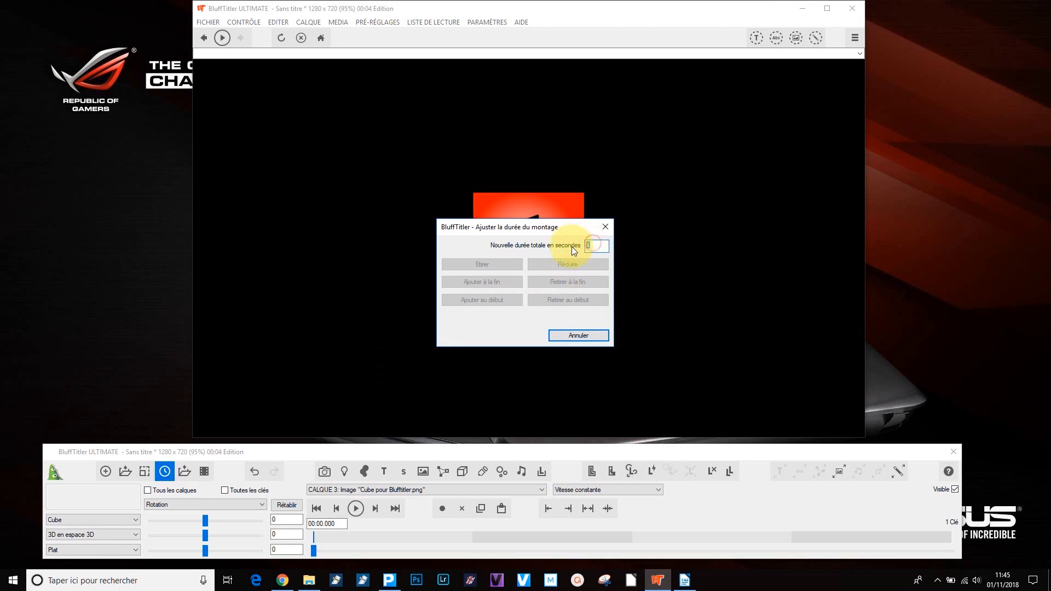
pyautogui.write('10')
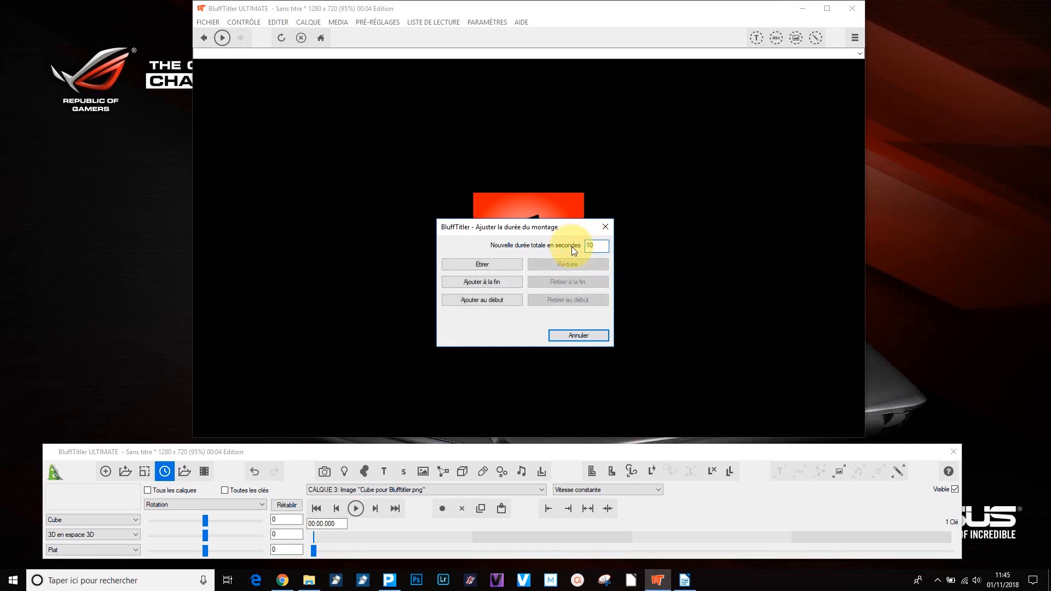
pyautogui.click(471, 264)
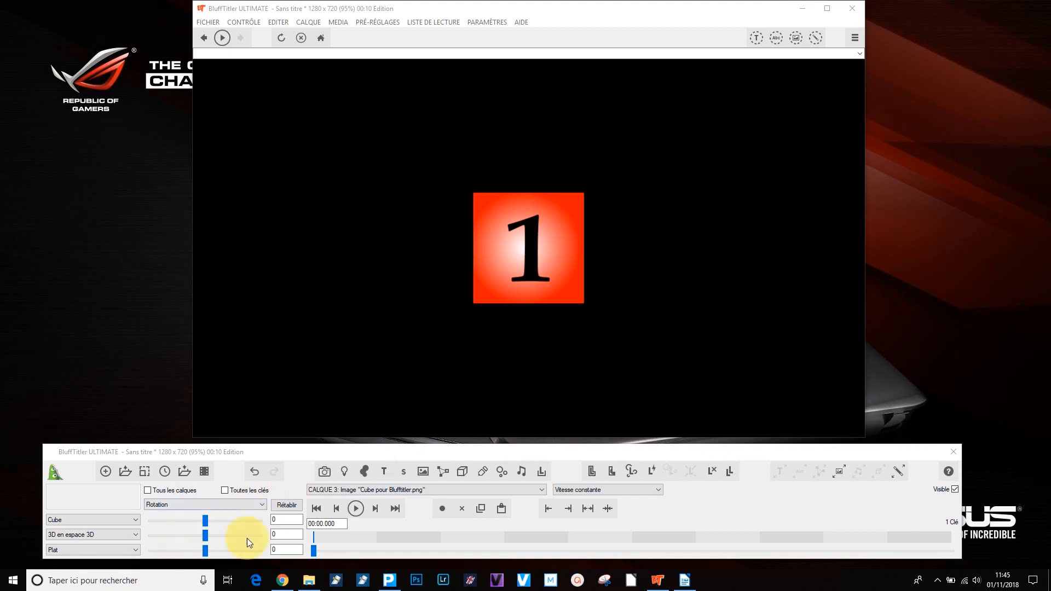
# - Record a rotation key at 0 s and create one at about 1 s with the first two rotation values at 25
pyautogui.click(314, 550)
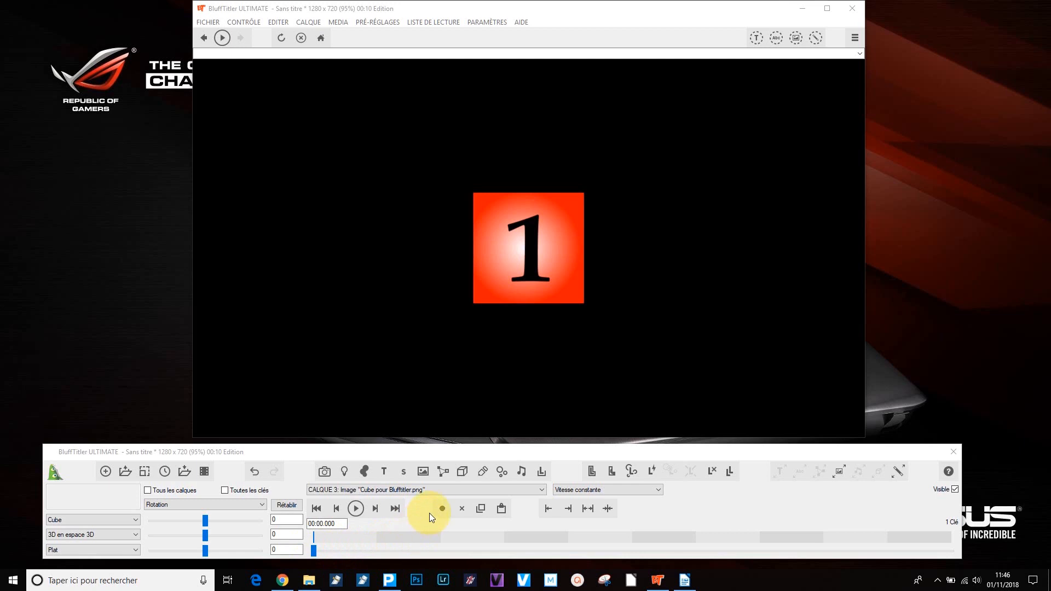
pyautogui.click(443, 509)
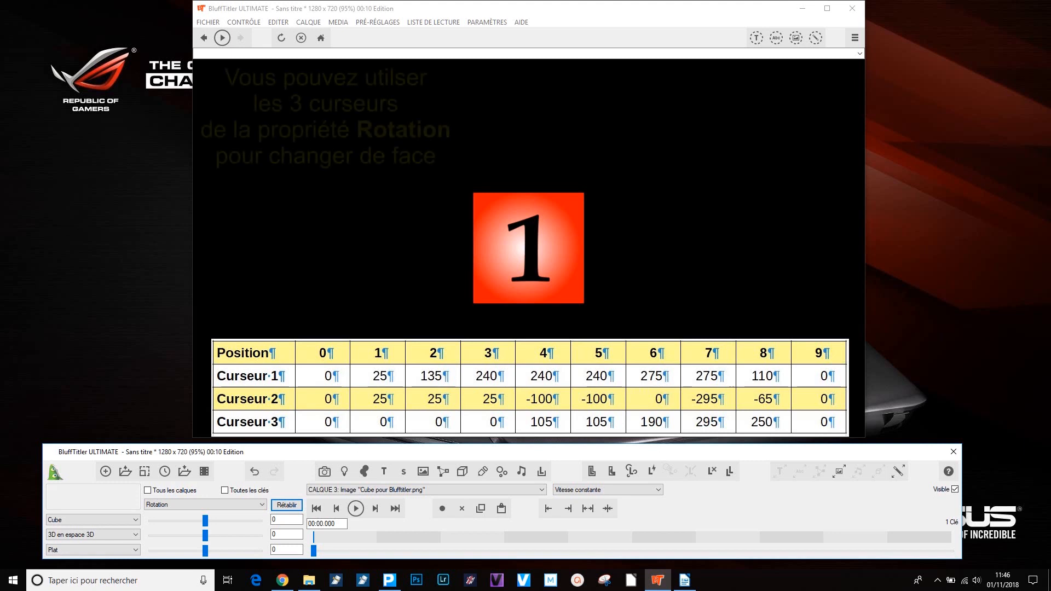
pyautogui.click(376, 549)
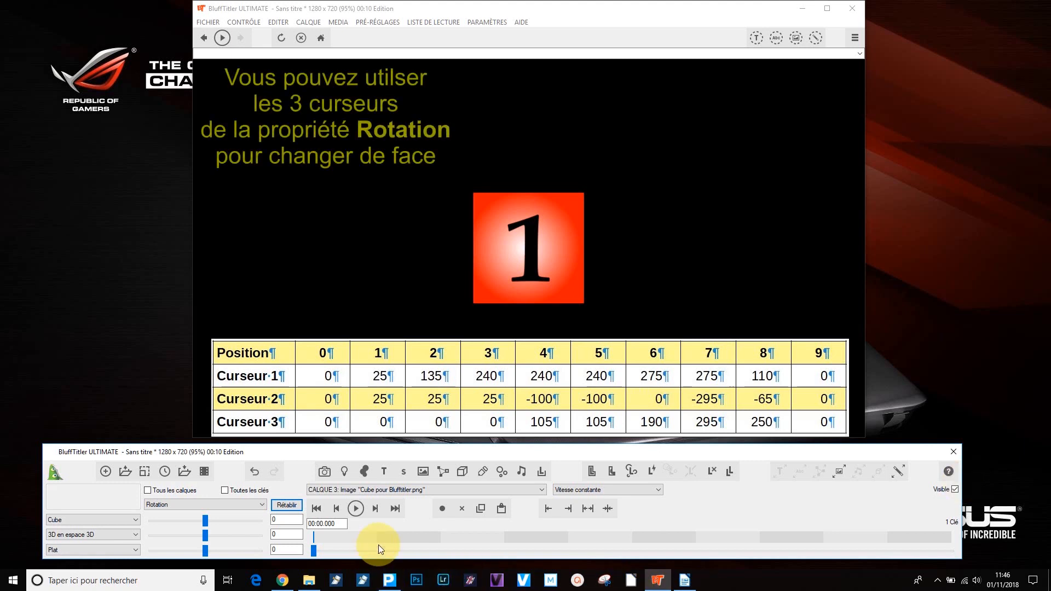
pyautogui.click(286, 520)
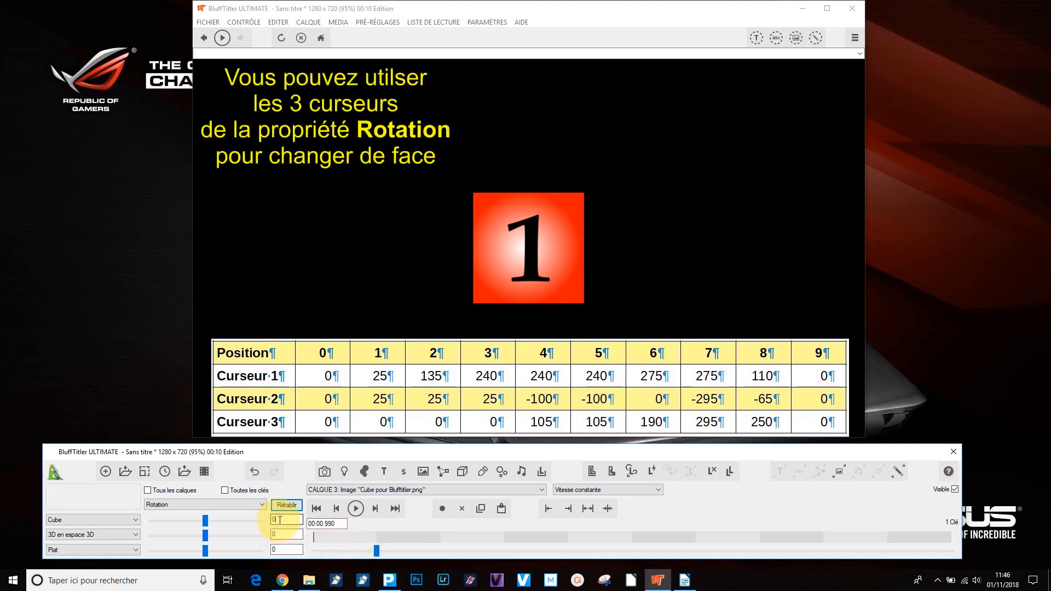
pyautogui.write('25')
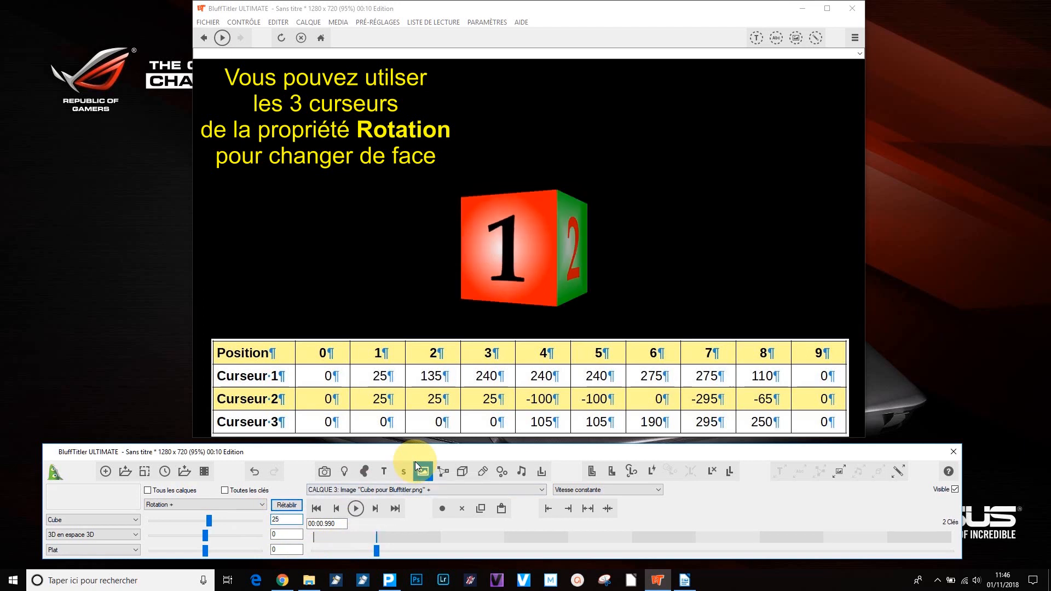
pyautogui.click(284, 534)
pyautogui.write('25')
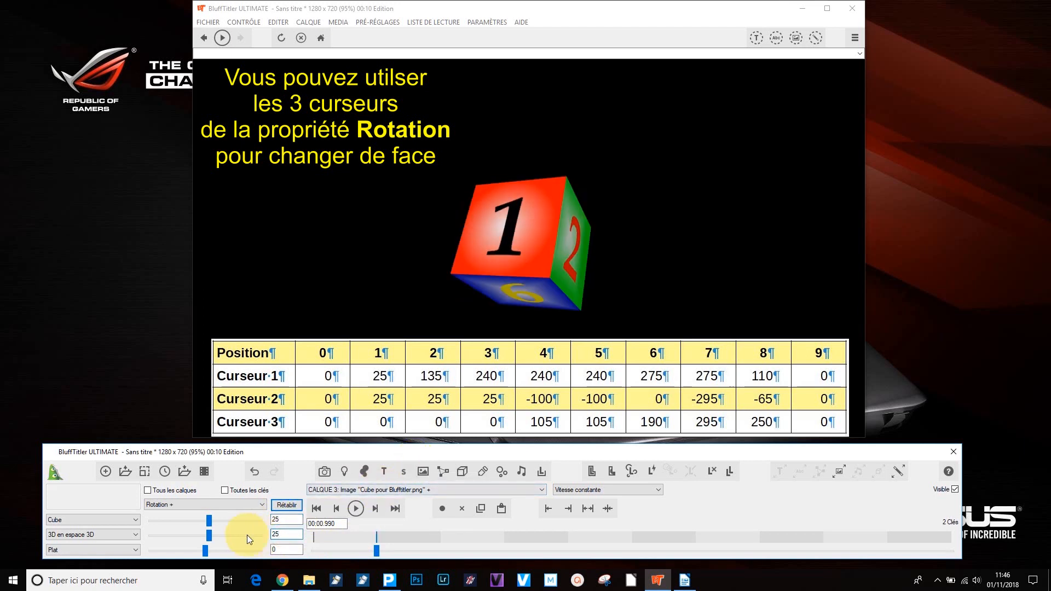
# - Set the cube's first rotation value to 135 at about 2 s and to 240 at about 3 s
pyautogui.click(440, 539)
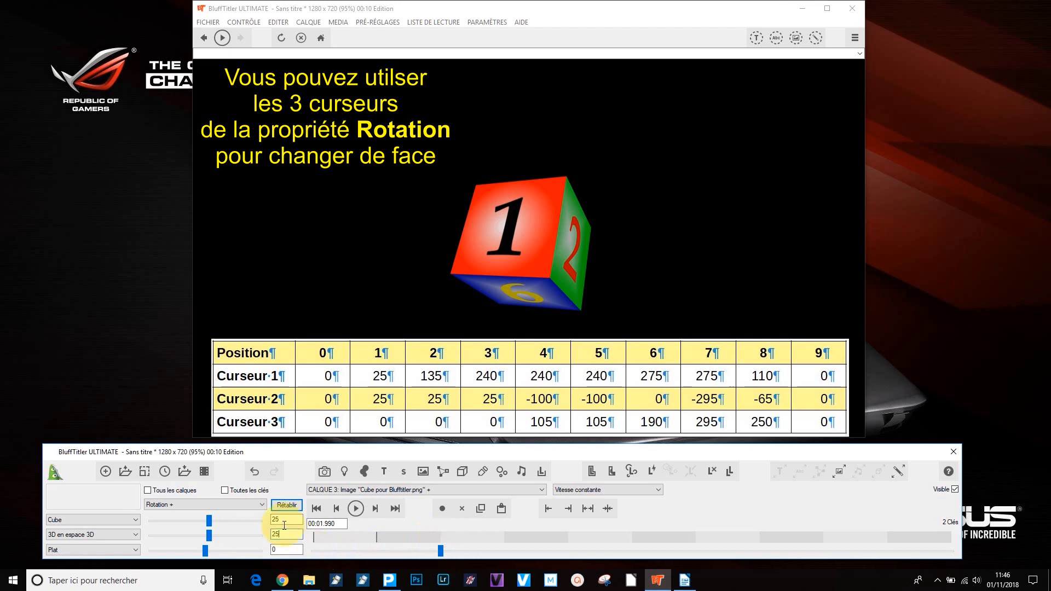
pyautogui.moveTo(286, 519); pyautogui.dragTo(244, 518)
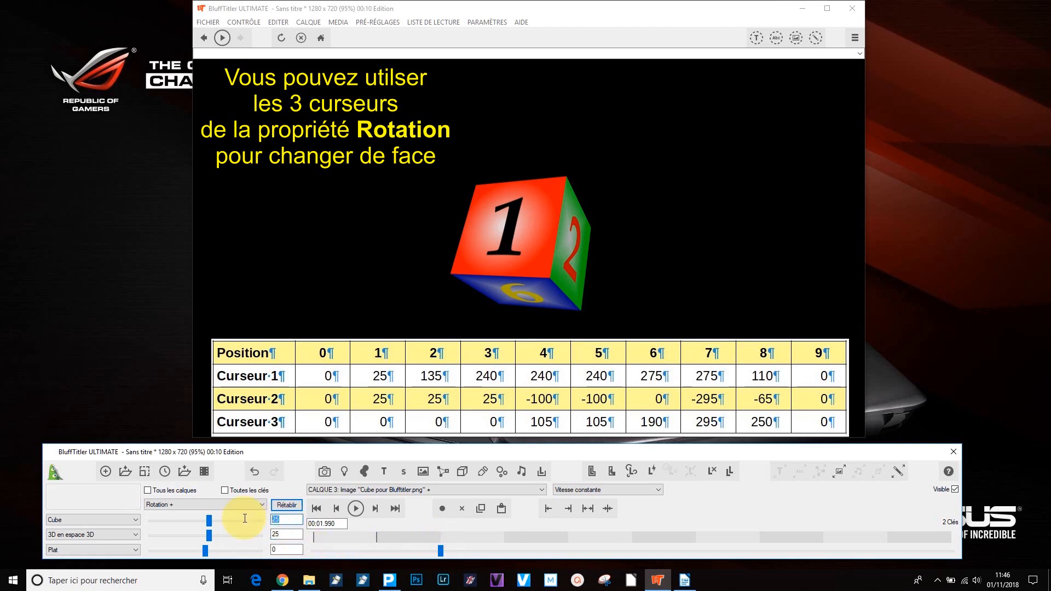
pyautogui.write('135')
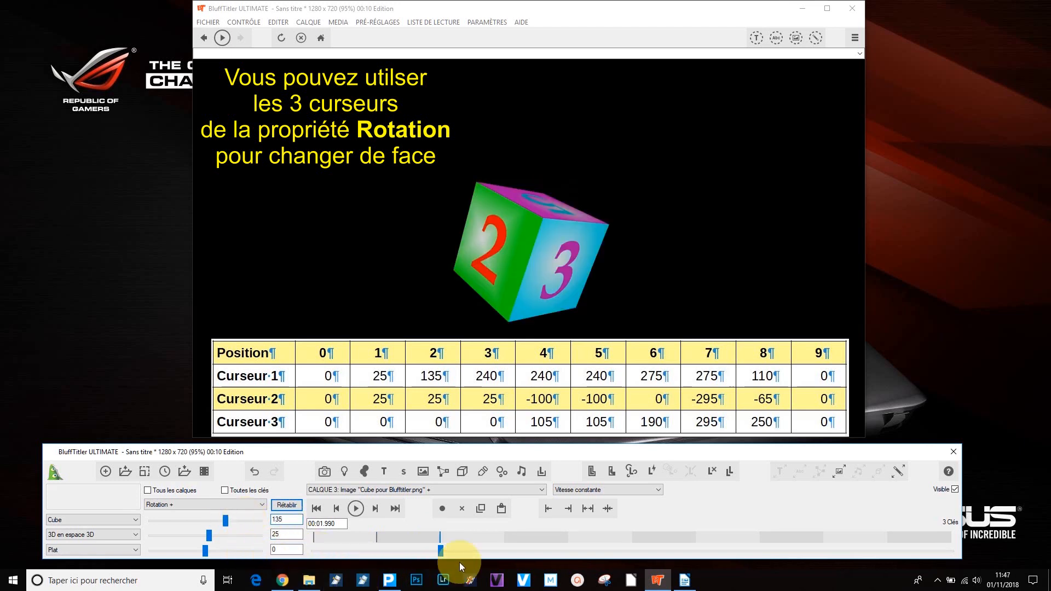
pyautogui.click(504, 539)
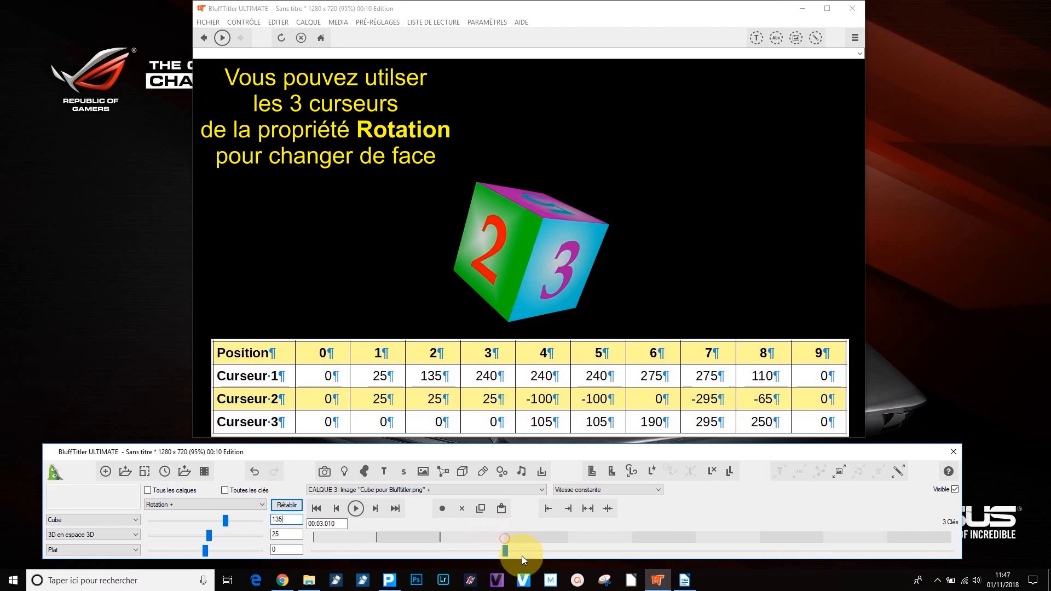
pyautogui.moveTo(295, 519); pyautogui.dragTo(244, 518)
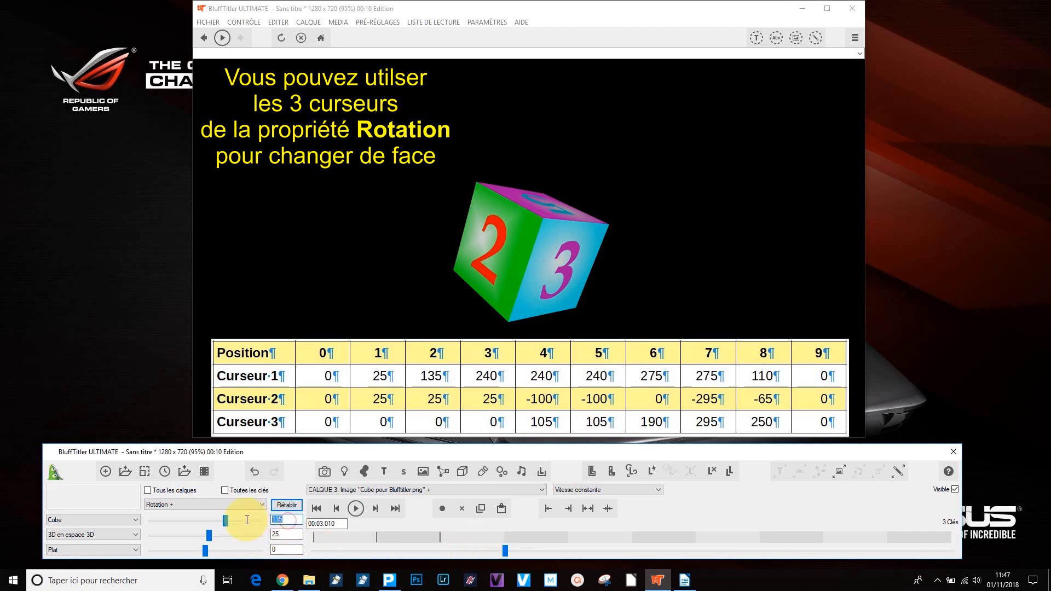
pyautogui.write('240')
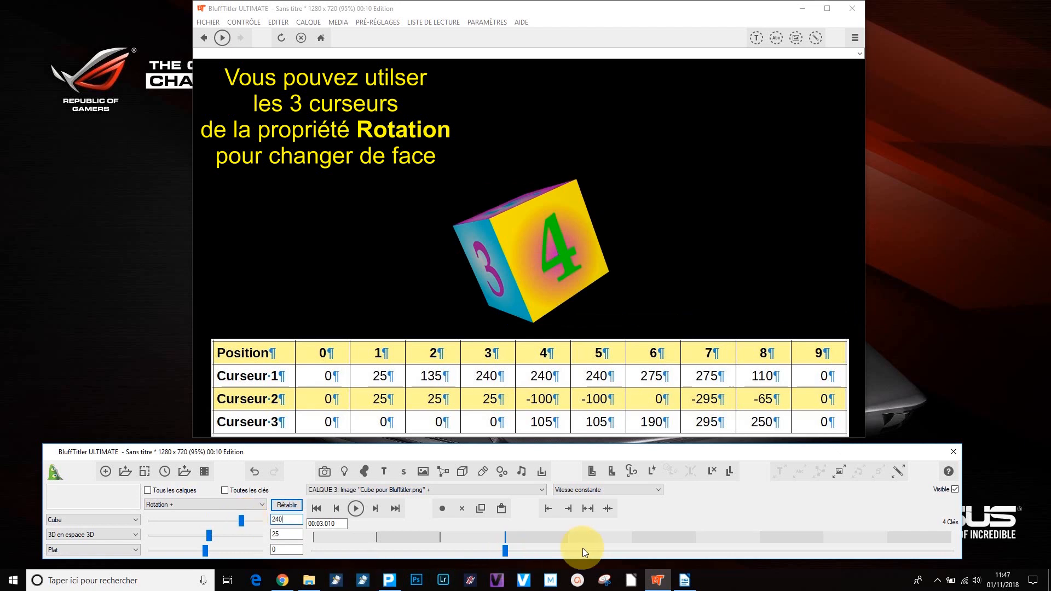
# - Set the cube's second rotation value to -100 at 4 s and record a key at about 5 s
pyautogui.click(568, 541)
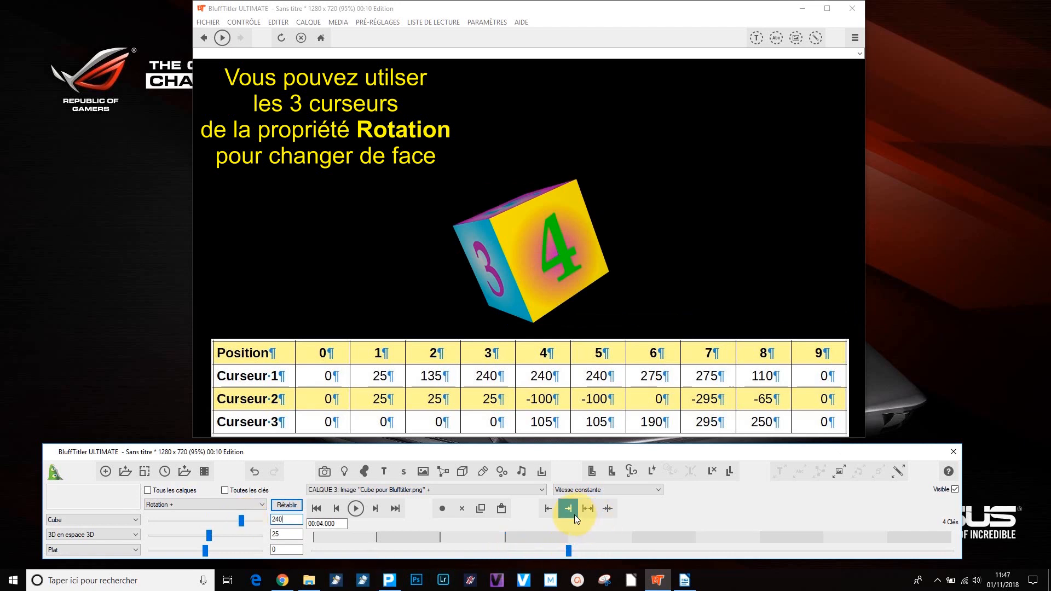
pyautogui.doubleClick(289, 534)
pyautogui.write('-100')
pyautogui.press('Return')
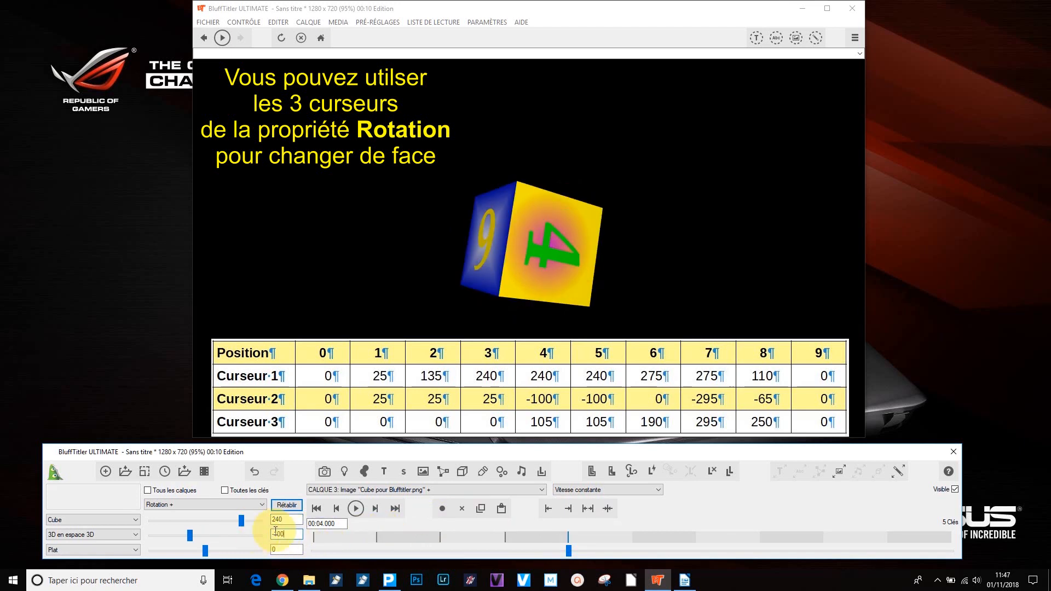
pyautogui.click(633, 549)
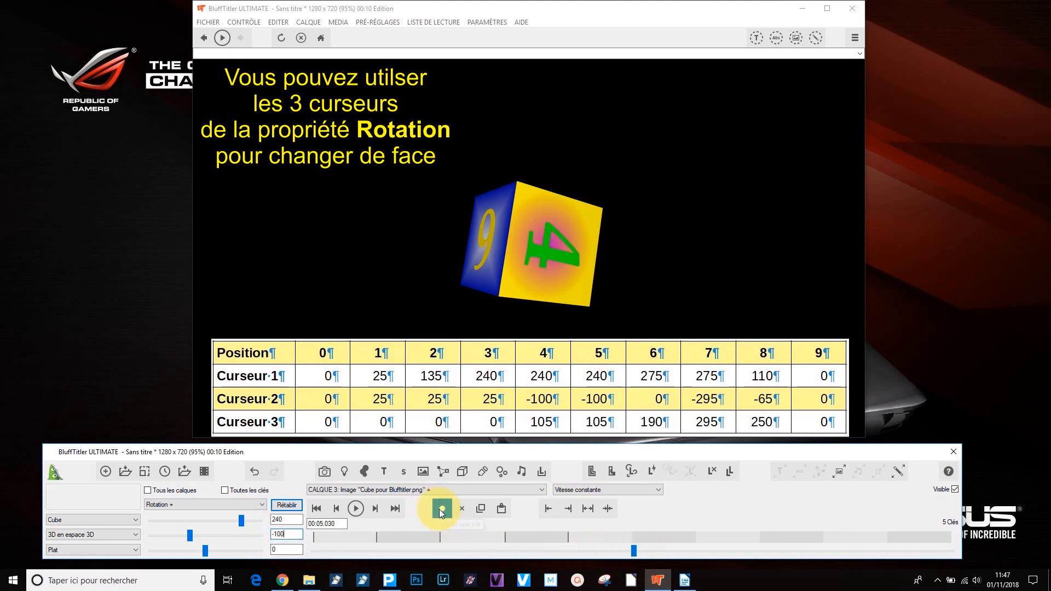
# - At 6 s, set the cube's first rotation value to 275 and the second to 0
pyautogui.click(695, 542)
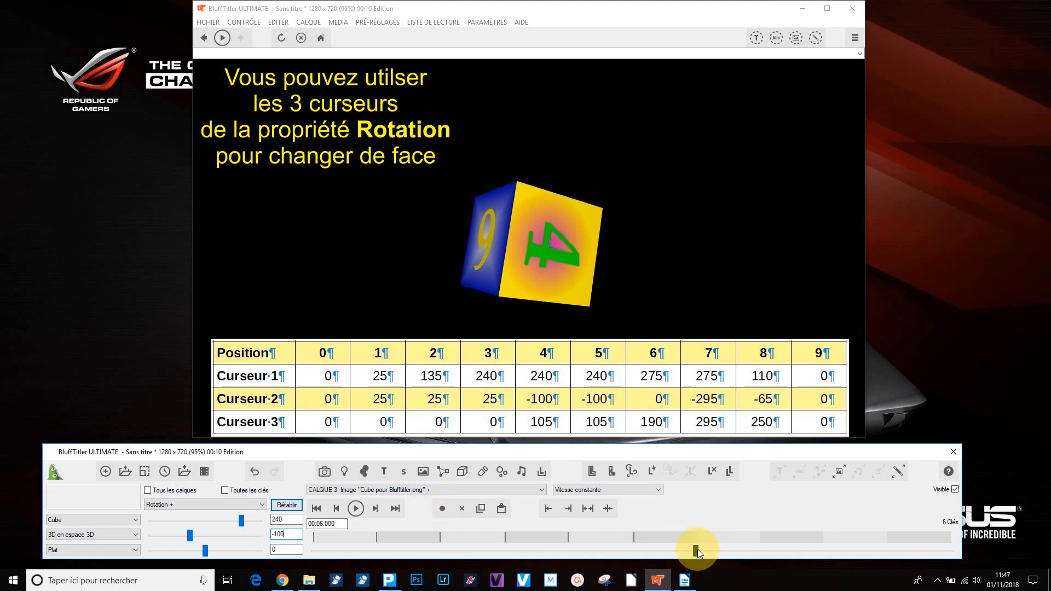
pyautogui.doubleClick(285, 521)
pyautogui.write('275')
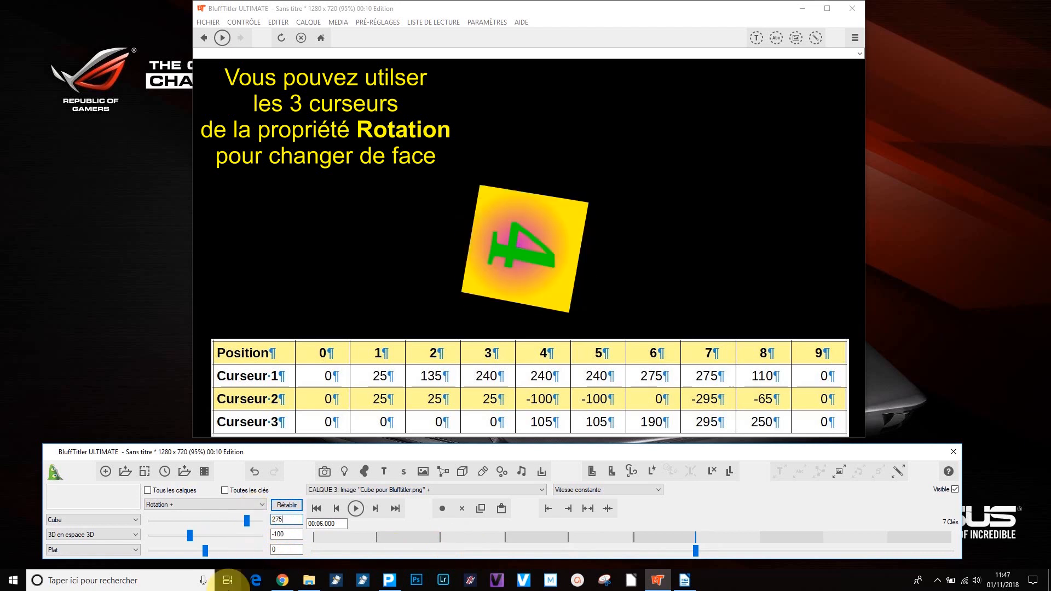
pyautogui.press('Tab')
pyautogui.write('-180')
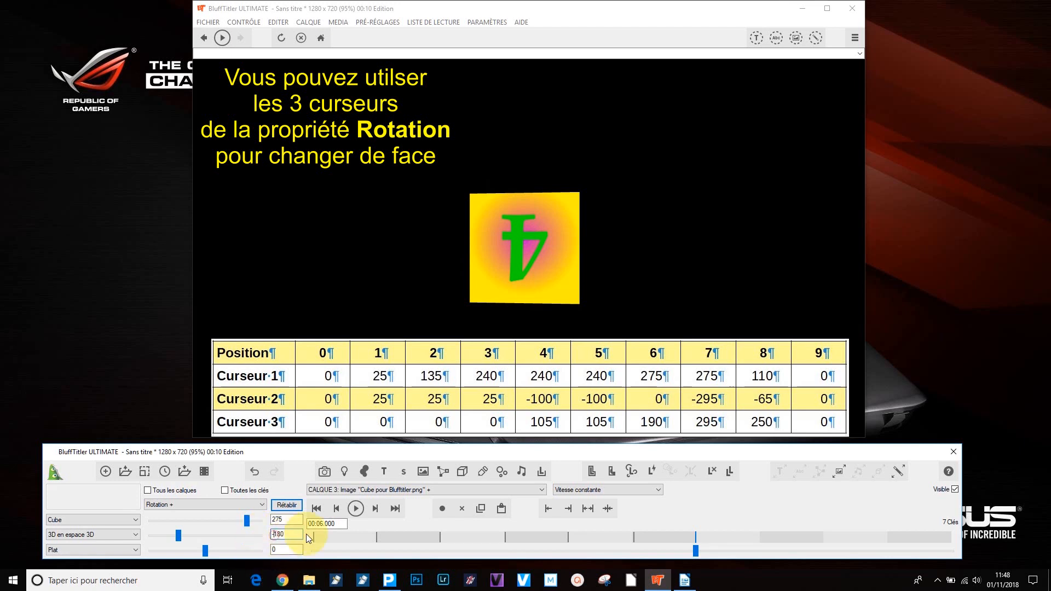
pyautogui.press('BackSpace')
pyautogui.doubleClick(288, 535)
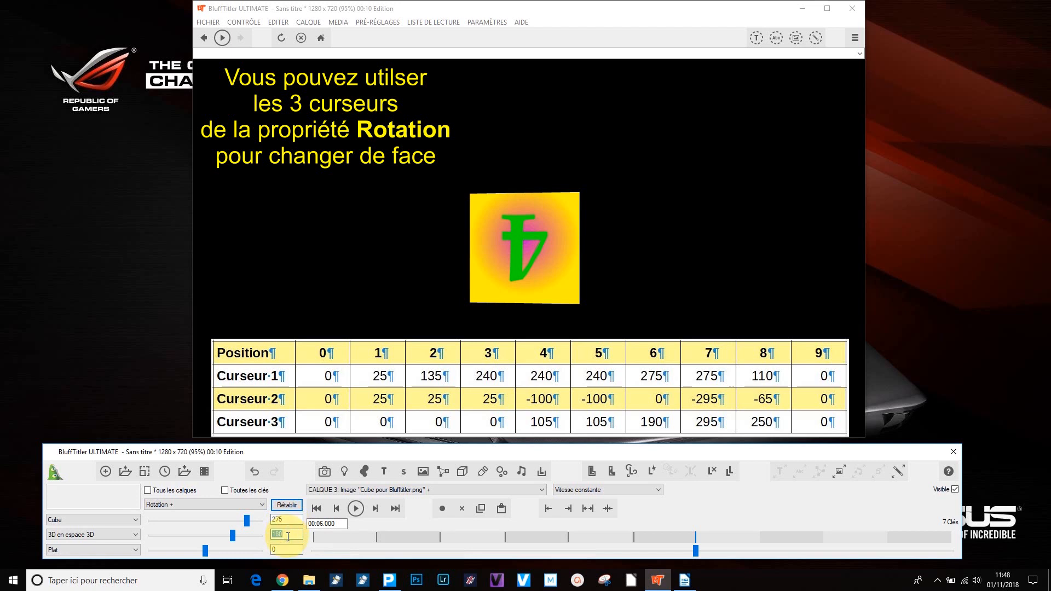
pyautogui.moveTo(233, 535); pyautogui.dragTo(205, 533)
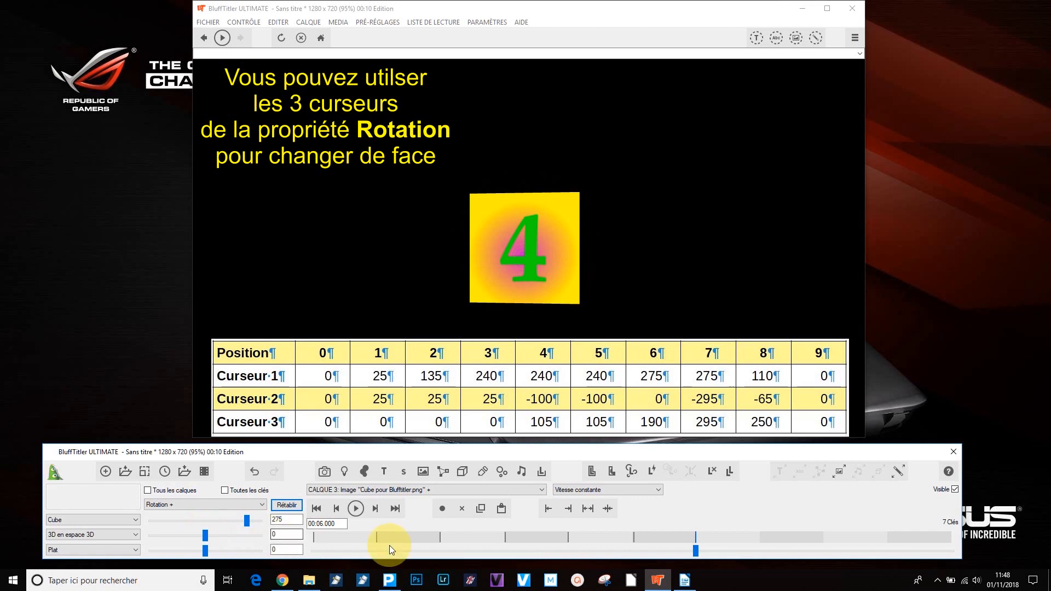
pyautogui.hotkey('alt', 'Tab')
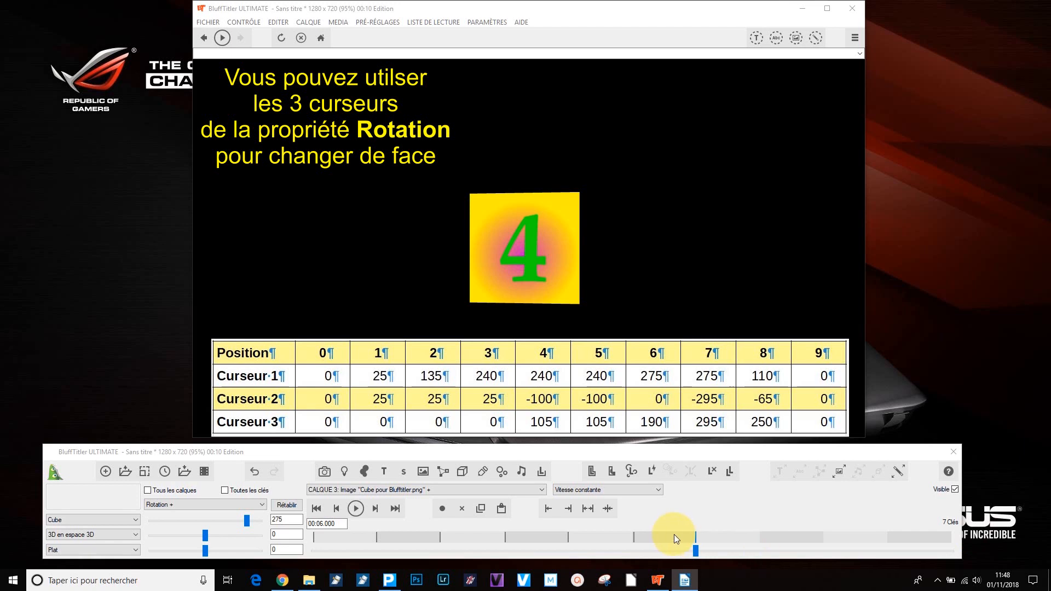
# - At 7 s, set the cube's second rotation value to -295
pyautogui.click(760, 541)
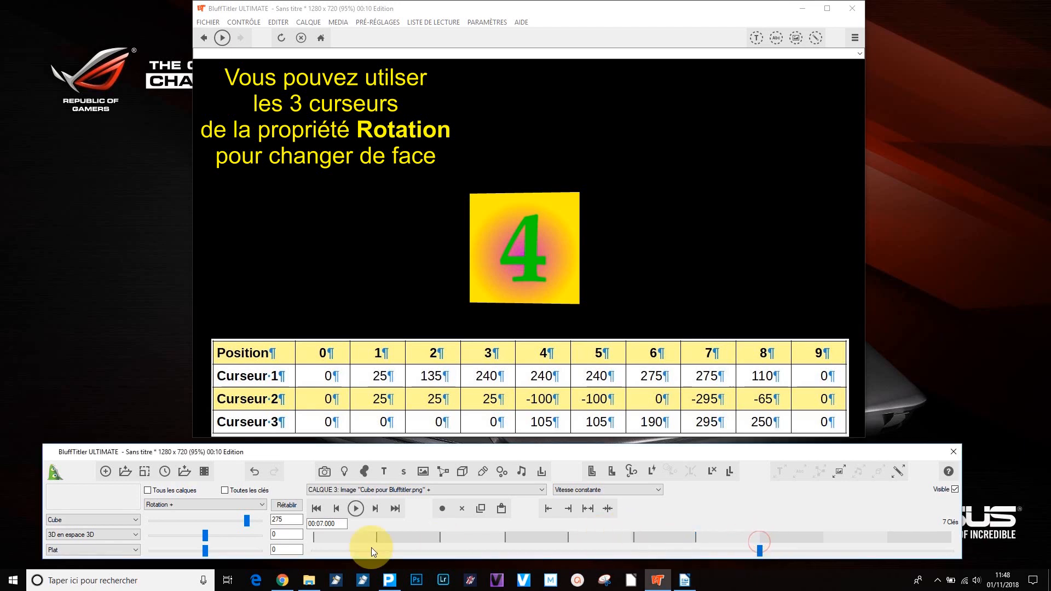
pyautogui.click(275, 535)
pyautogui.write('-295')
pyautogui.press('Return')
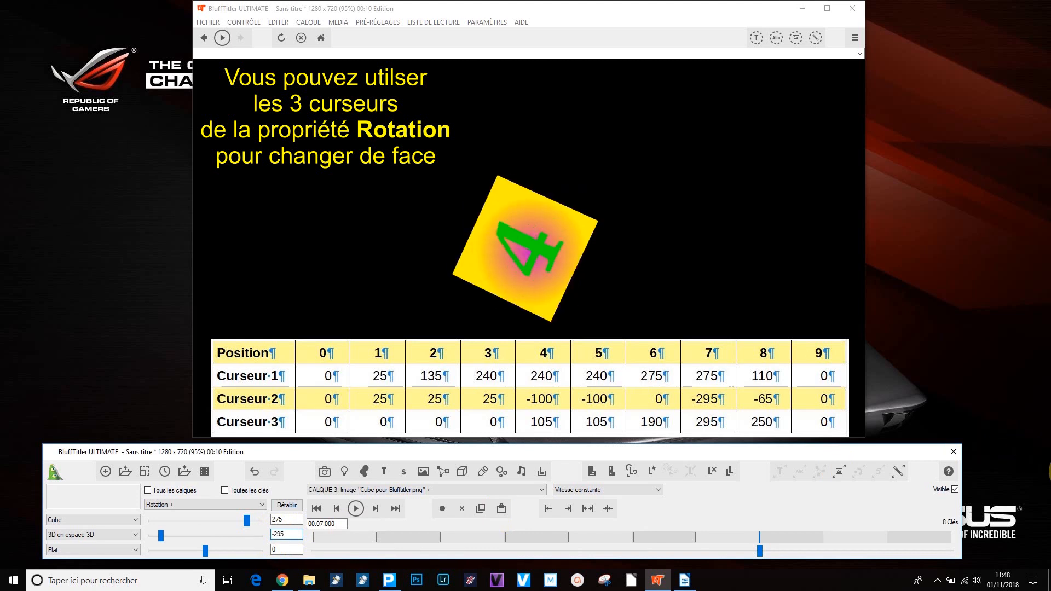
# - At 8 s, set the cube's first rotation value to 110 and the second to -65
pyautogui.click(822, 542)
pyautogui.doubleClick(290, 519)
pyautogui.write('1')
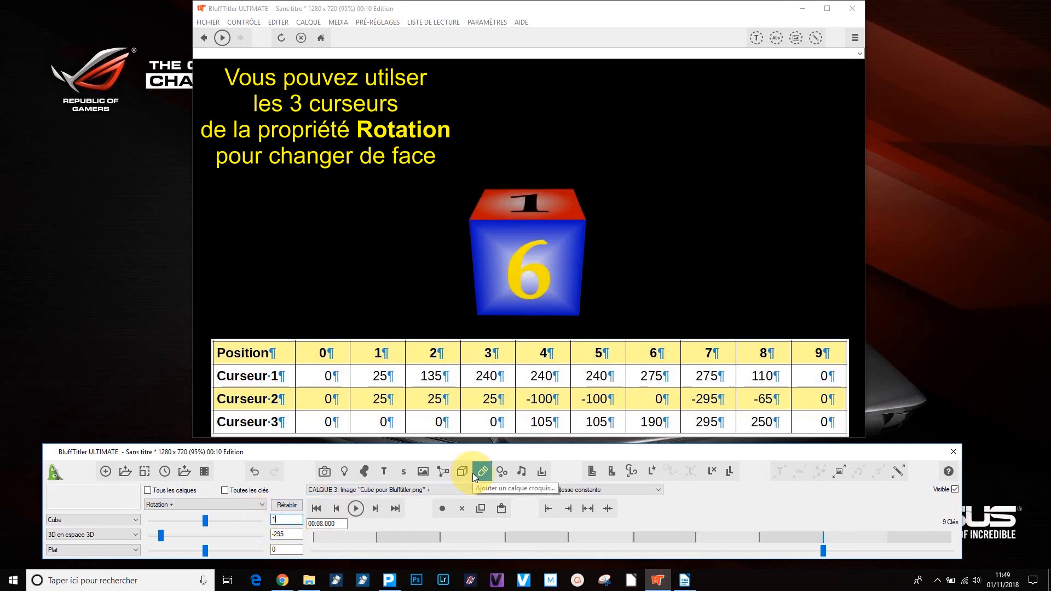
pyautogui.write('10')
pyautogui.doubleClick(286, 534)
pyautogui.write('-65')
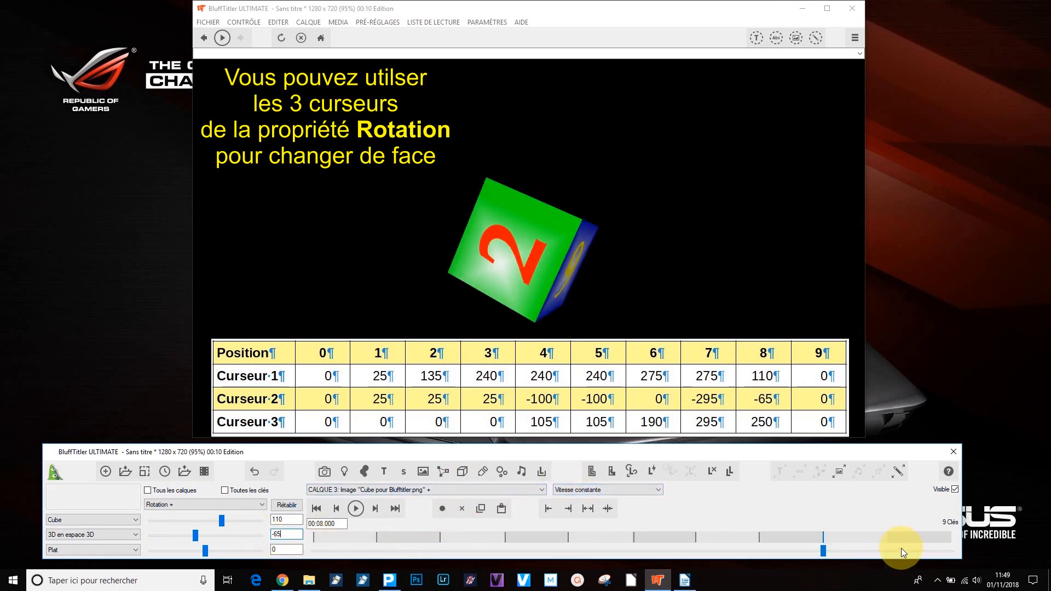
# - Reset the cube's rotation values to 0 at 9 s and play the animation
pyautogui.click(886, 549)
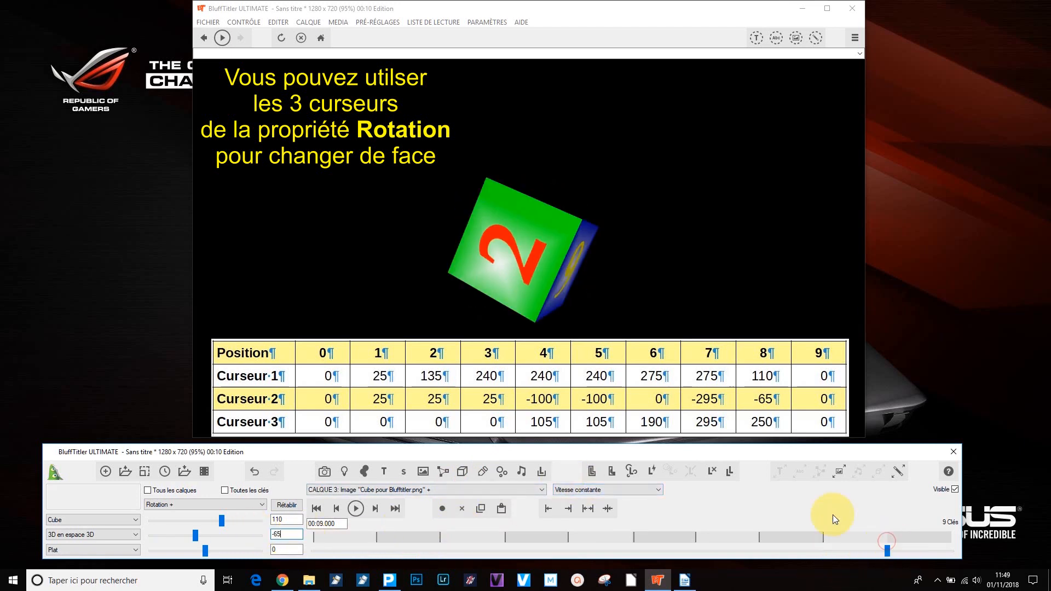
pyautogui.click(287, 505)
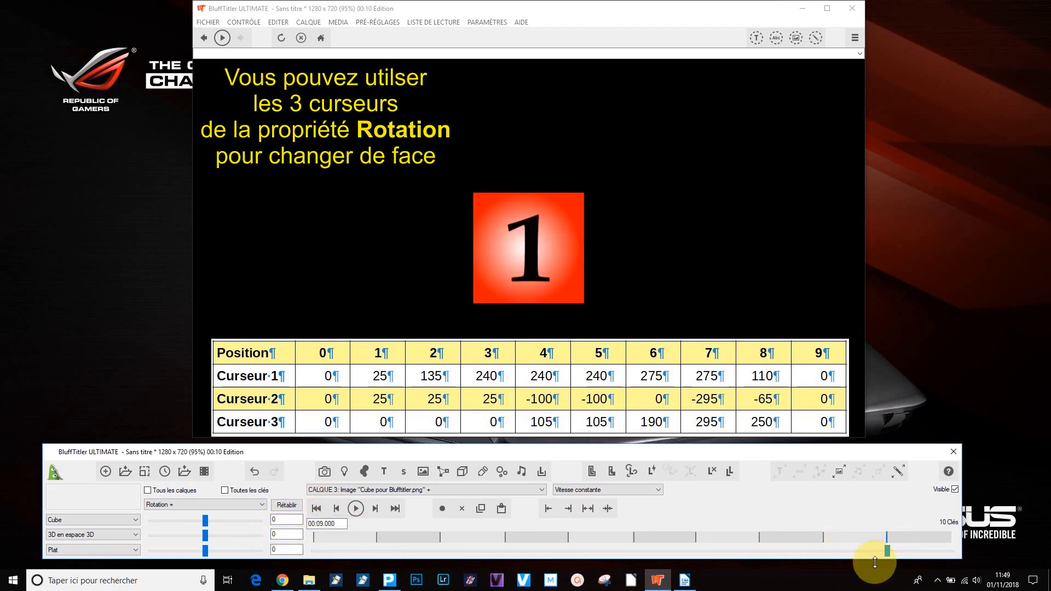
pyautogui.moveTo(887, 553)
pyautogui.mouseDown()
pyautogui.moveTo(488, 539)
pyautogui.moveTo(885, 542)
pyautogui.mouseUp()
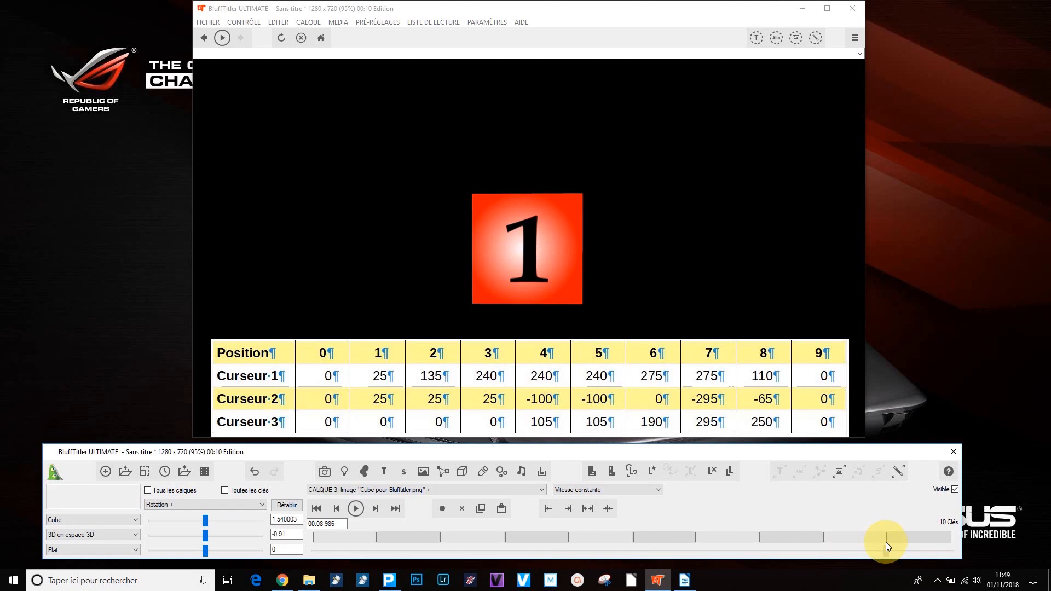
pyautogui.click(355, 509)
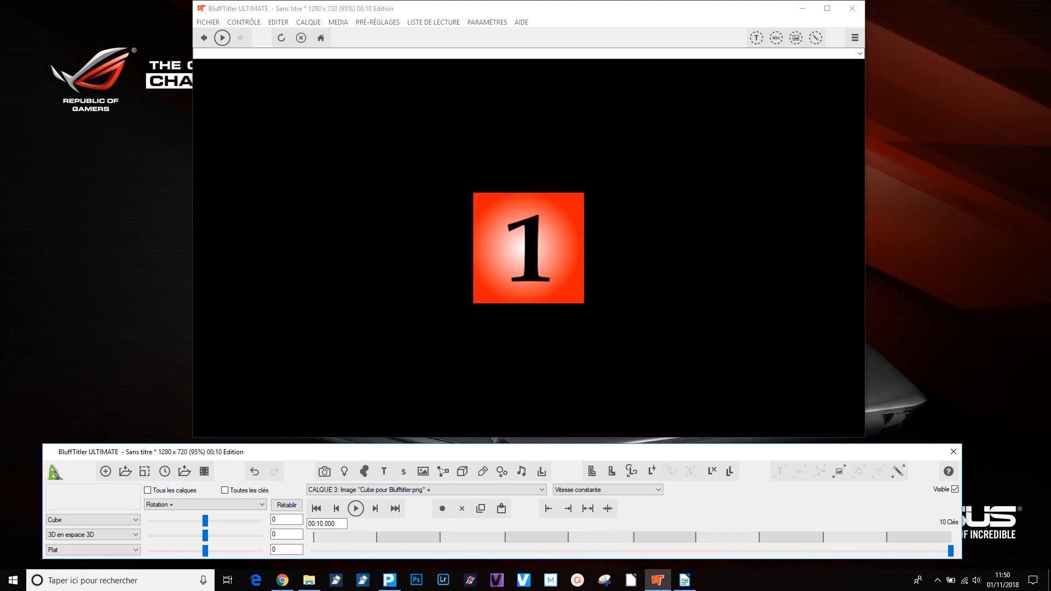
# - Replace the cube's first texture with Cube2 pour Blufftitler.png and play the animation
pyautogui.click(838, 472)
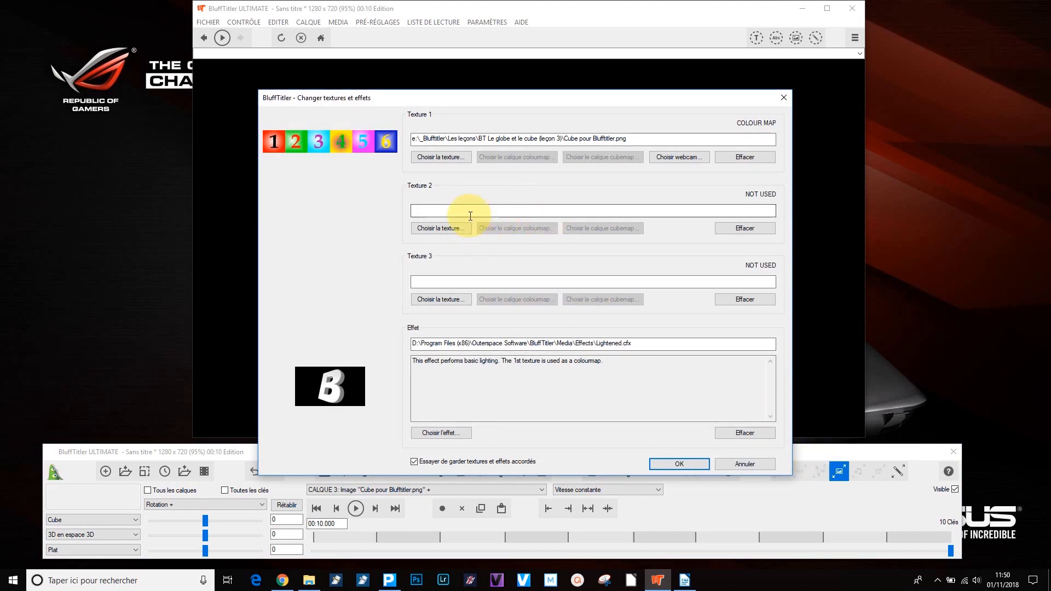
pyautogui.click(320, 143)
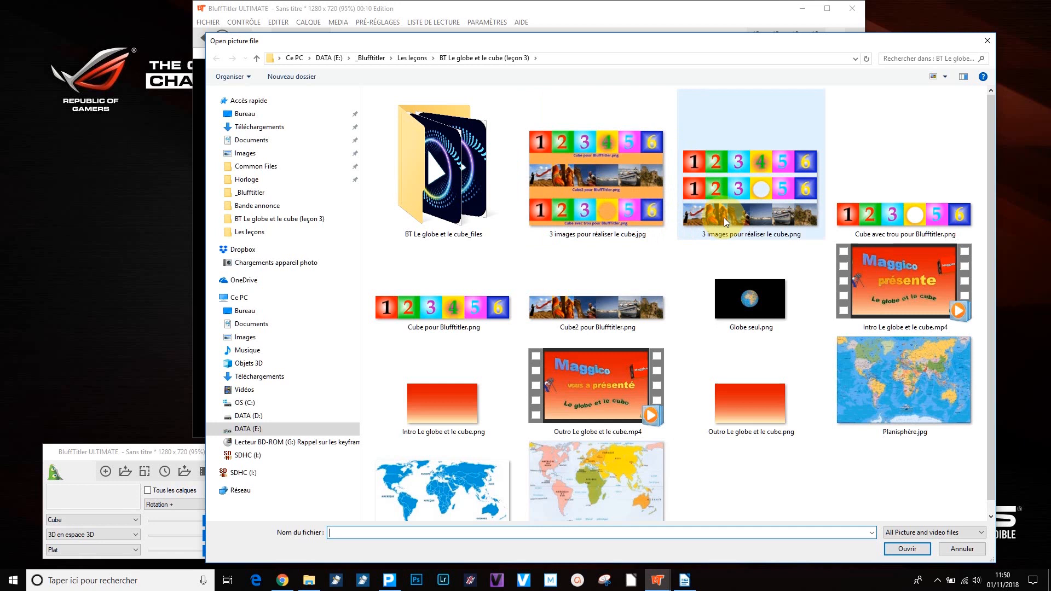
pyautogui.click(608, 314)
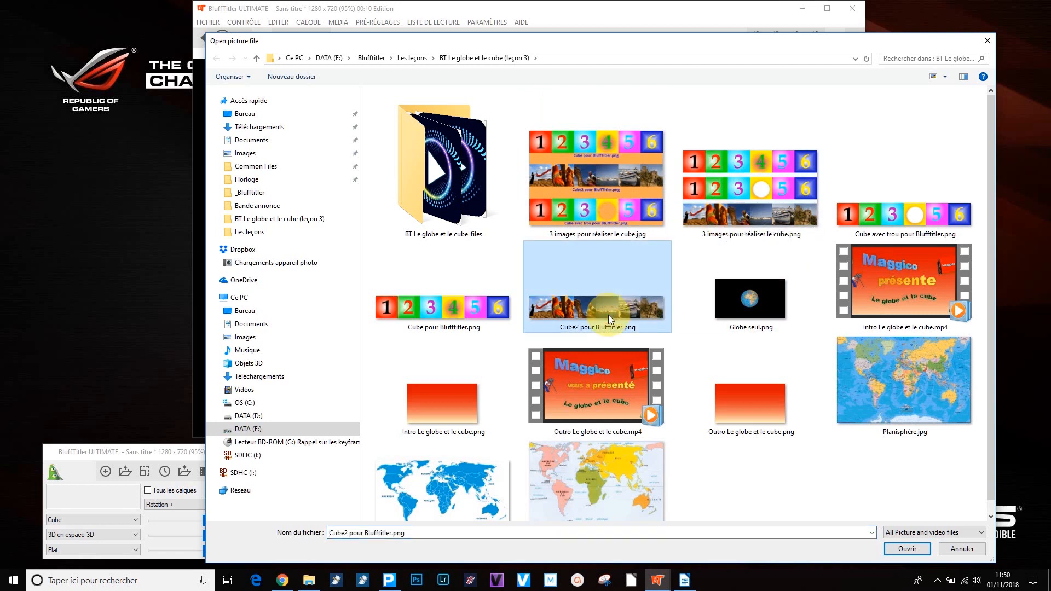
pyautogui.click(906, 547)
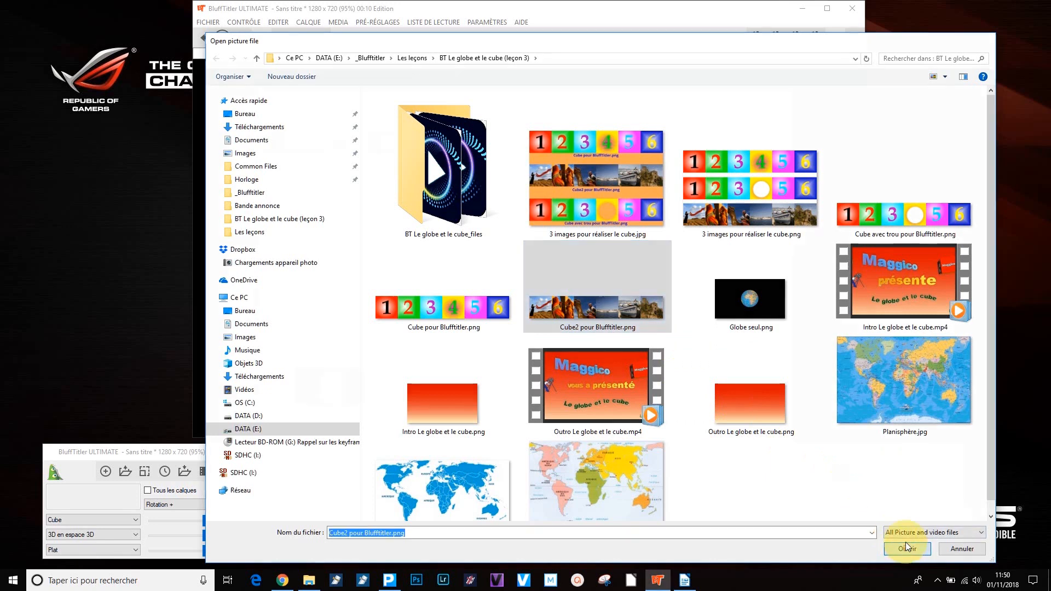
pyautogui.click(679, 464)
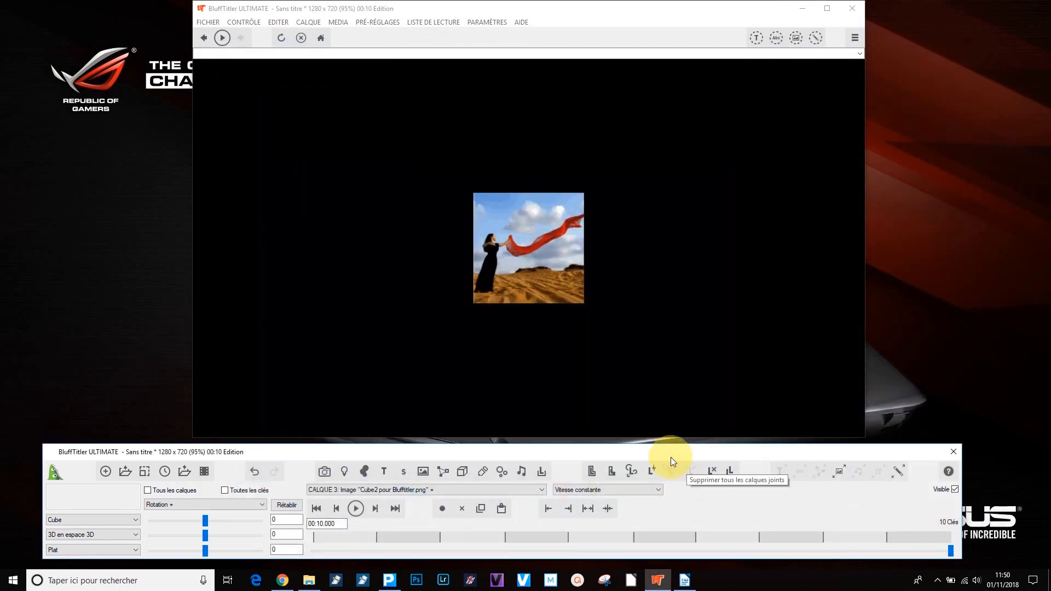
pyautogui.click(356, 510)
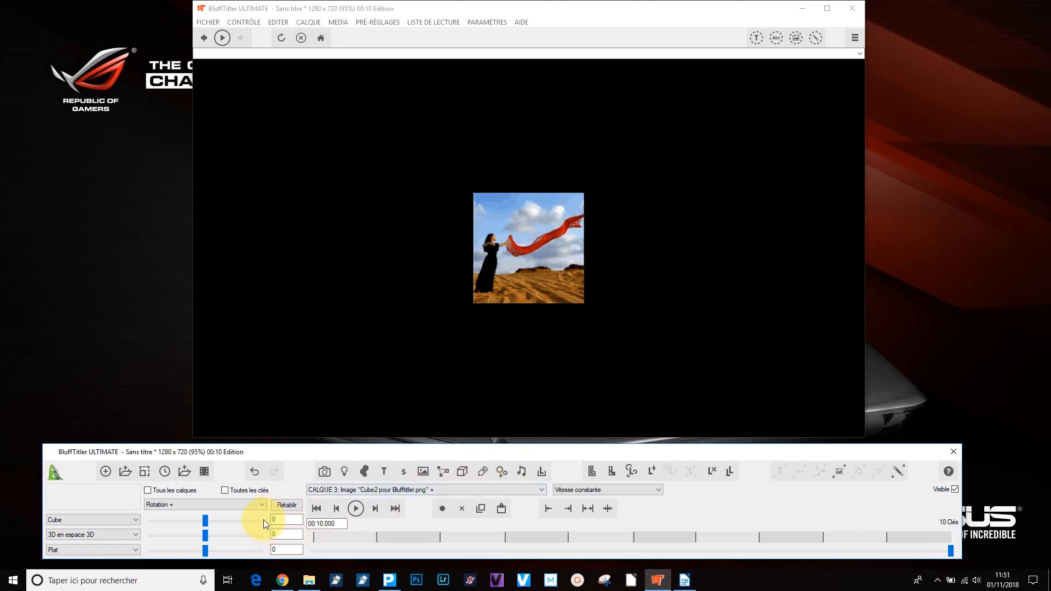
# - Save the show as "Cube en rotation" in the BT Le globe et le cube (leçon 3) folder
pyautogui.click(185, 473)
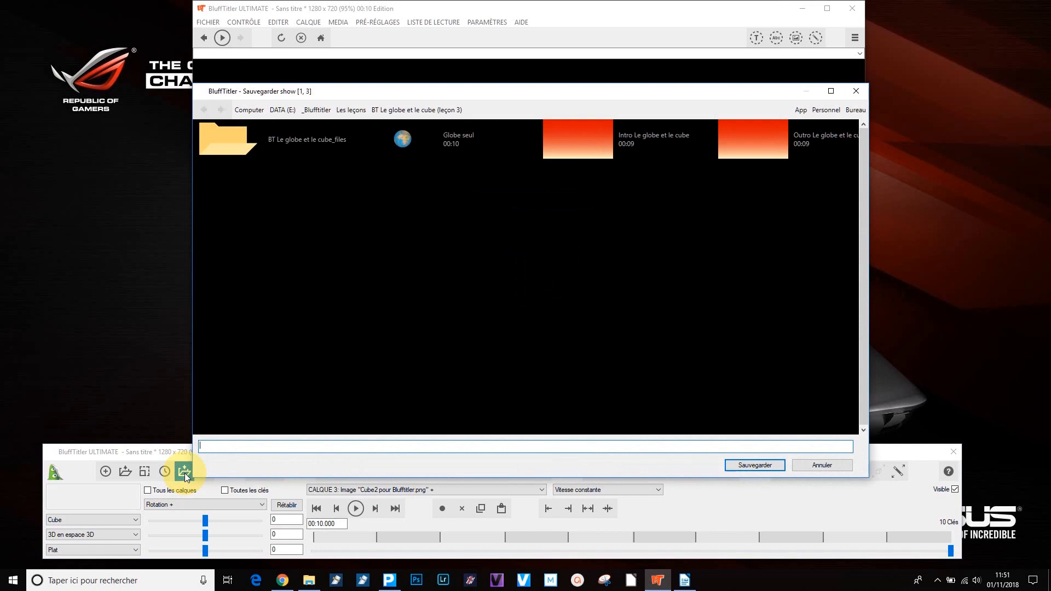
pyautogui.click(220, 447)
pyautogui.write('Cube en rotati')
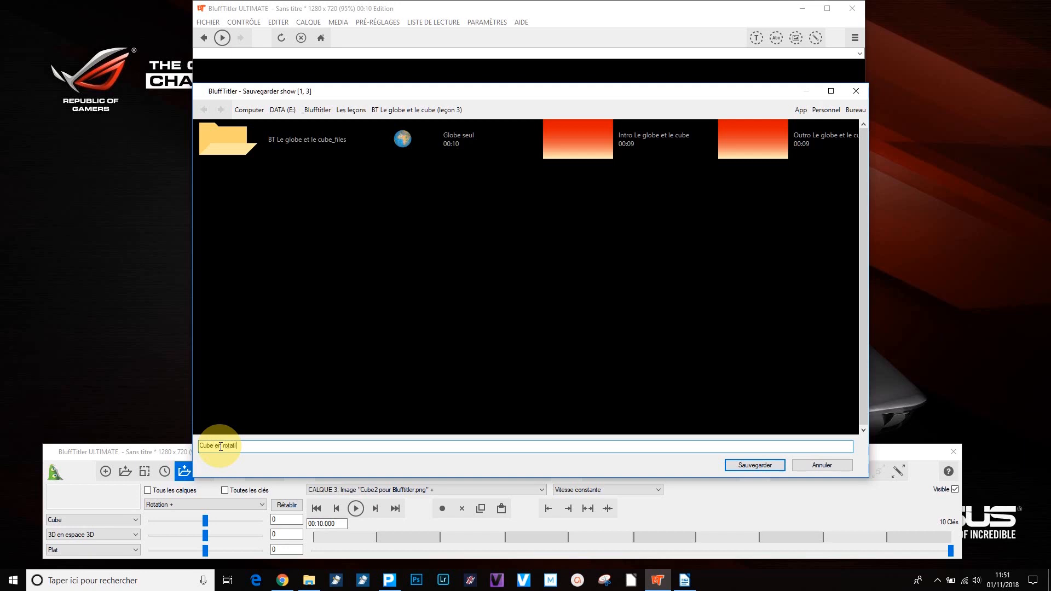
pyautogui.write('on')
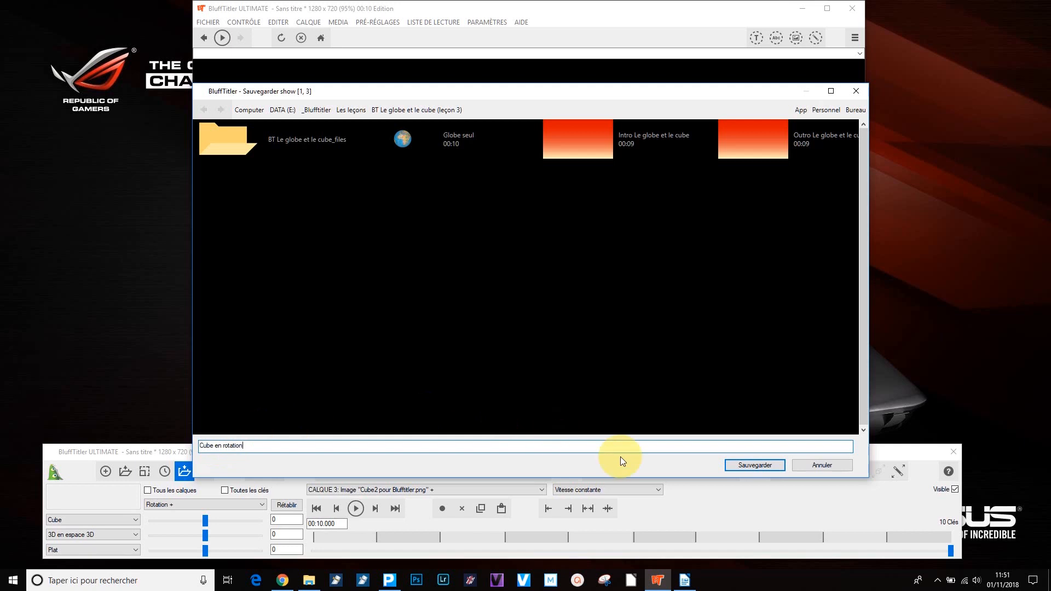
pyautogui.click(743, 465)
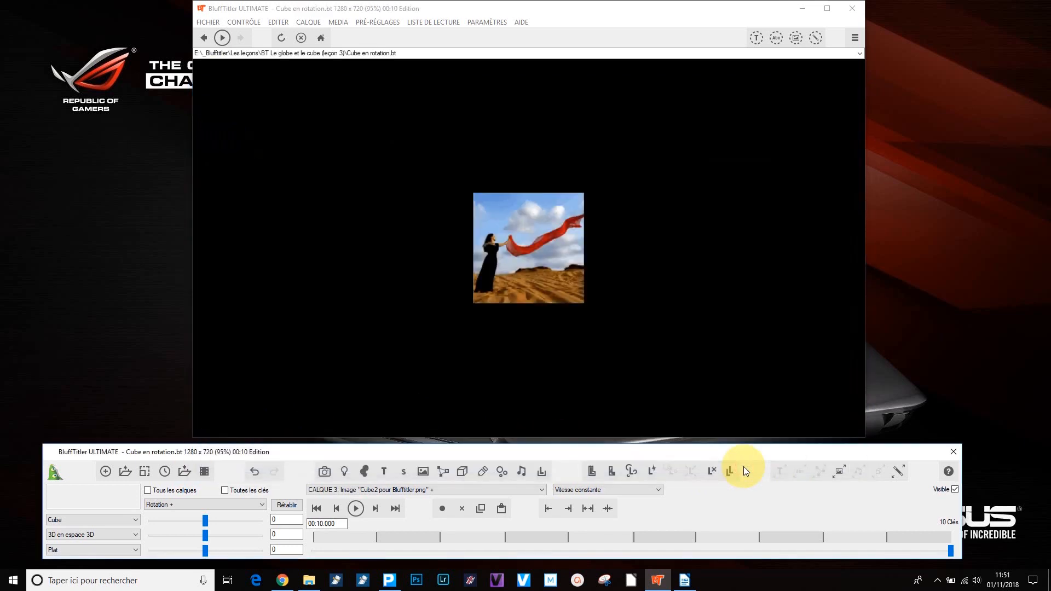